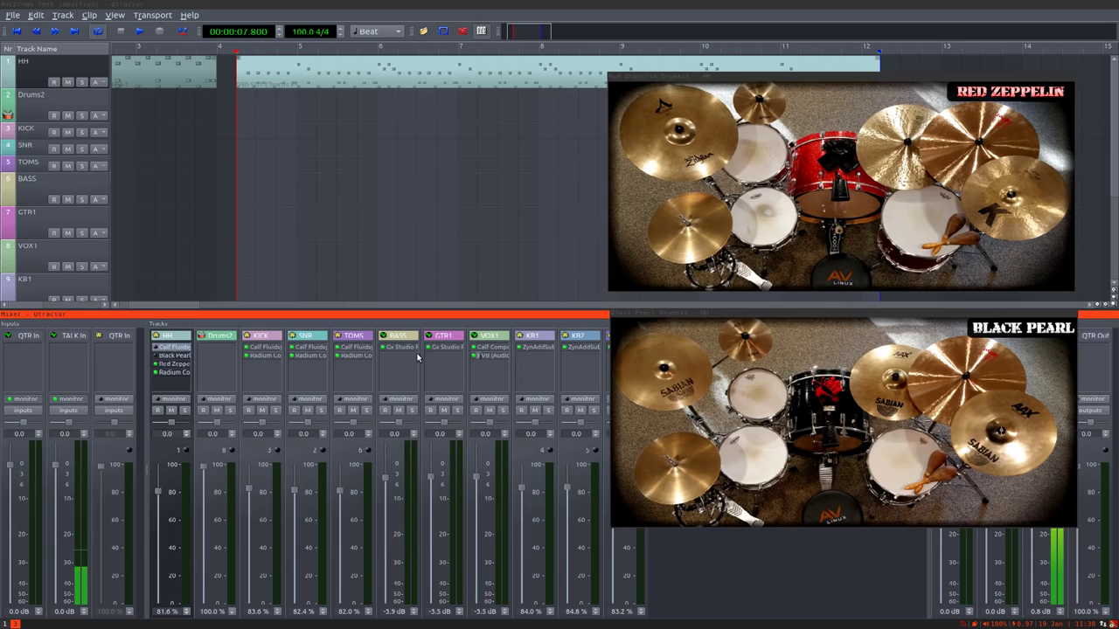
- Nudge both drumkit windows slightly upward and audition several pieces of the Red Zeppelin kit, including Crash Cymbal 1
left_click_drag(796, 81, 792, 72)
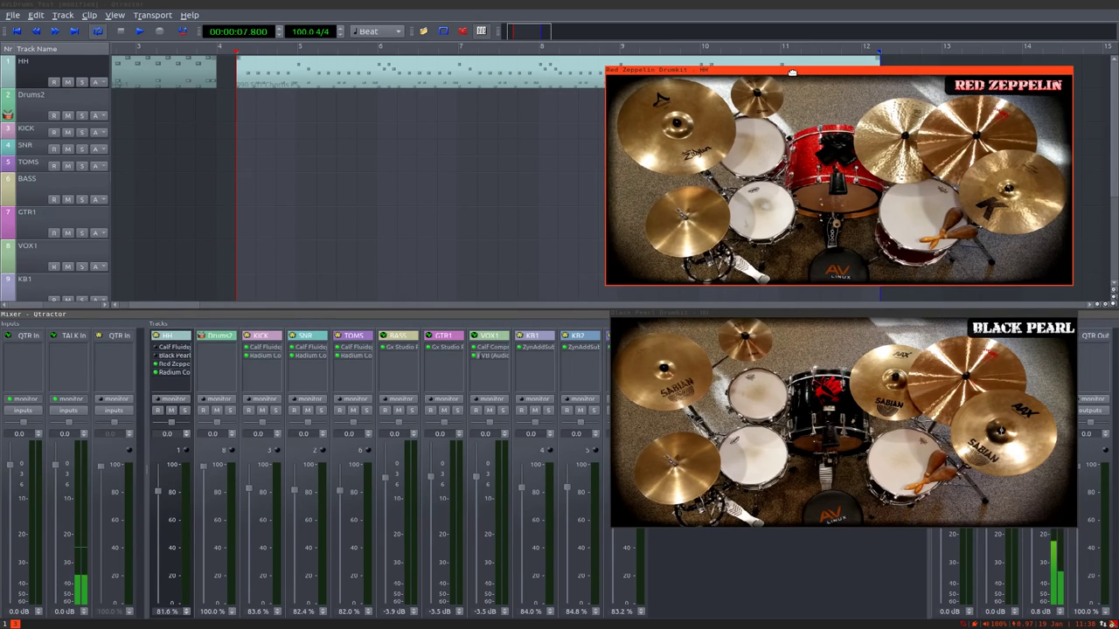
left_click_drag(781, 313, 778, 309)
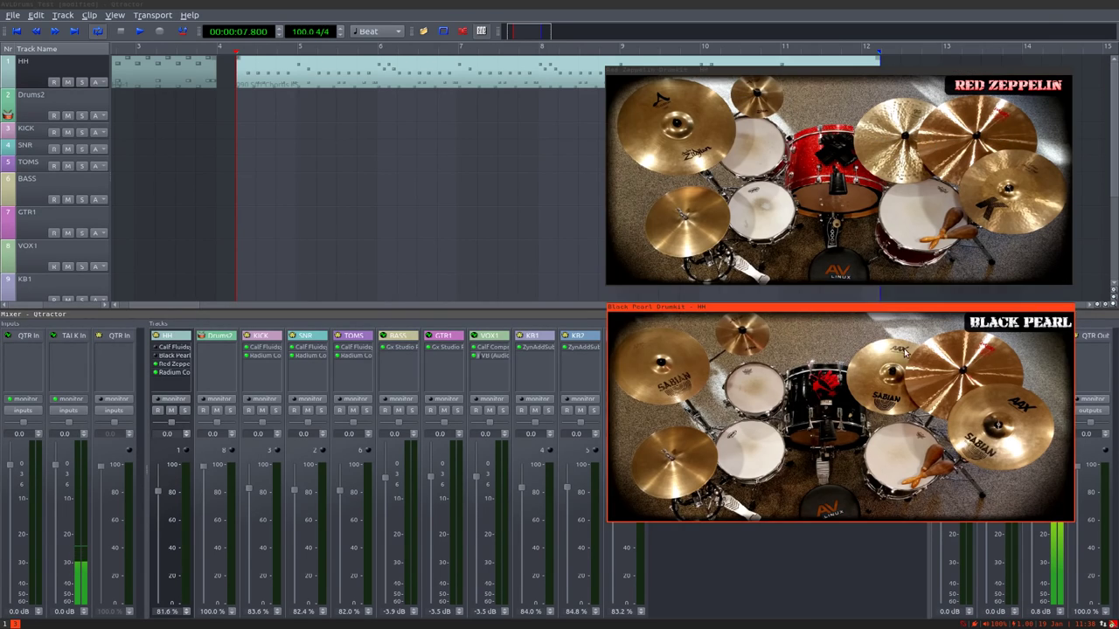
left_click(679, 146)
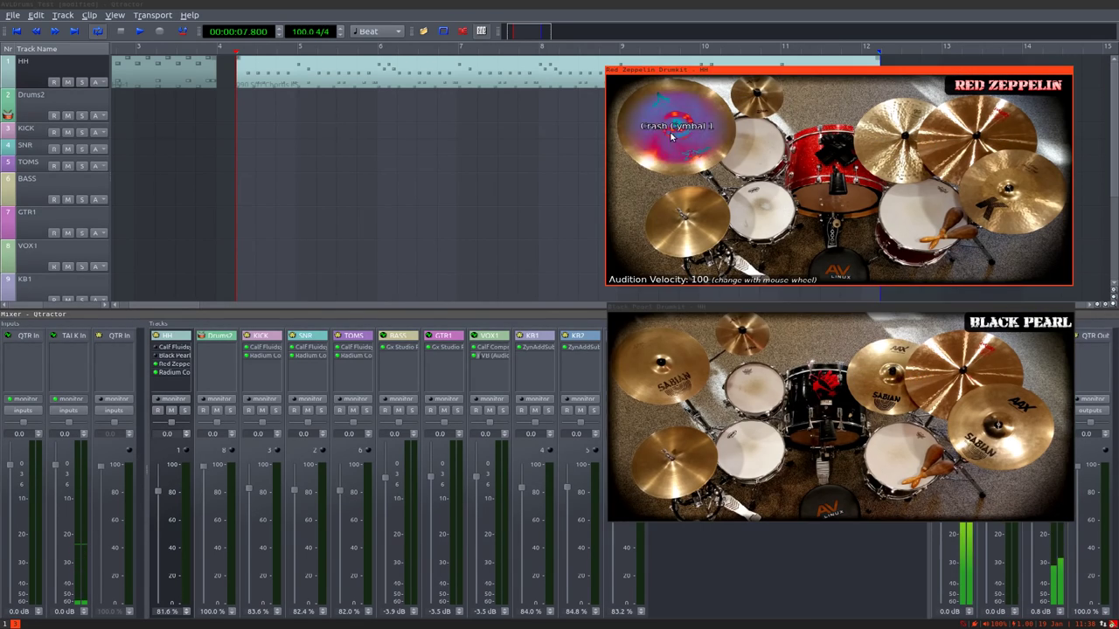
left_click(828, 219)
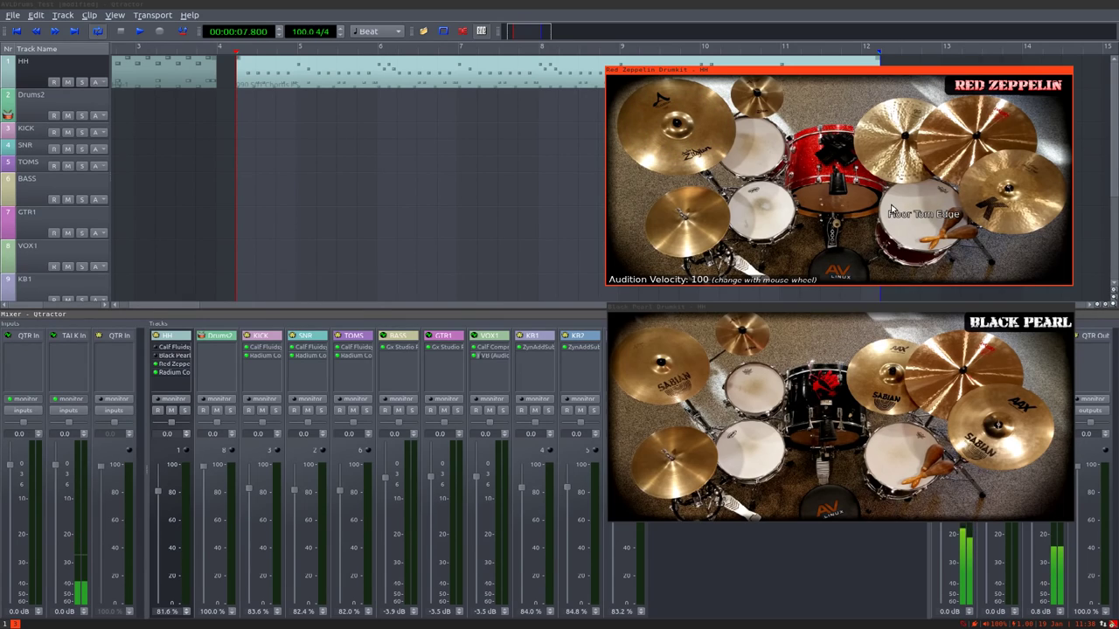
left_click(656, 127)
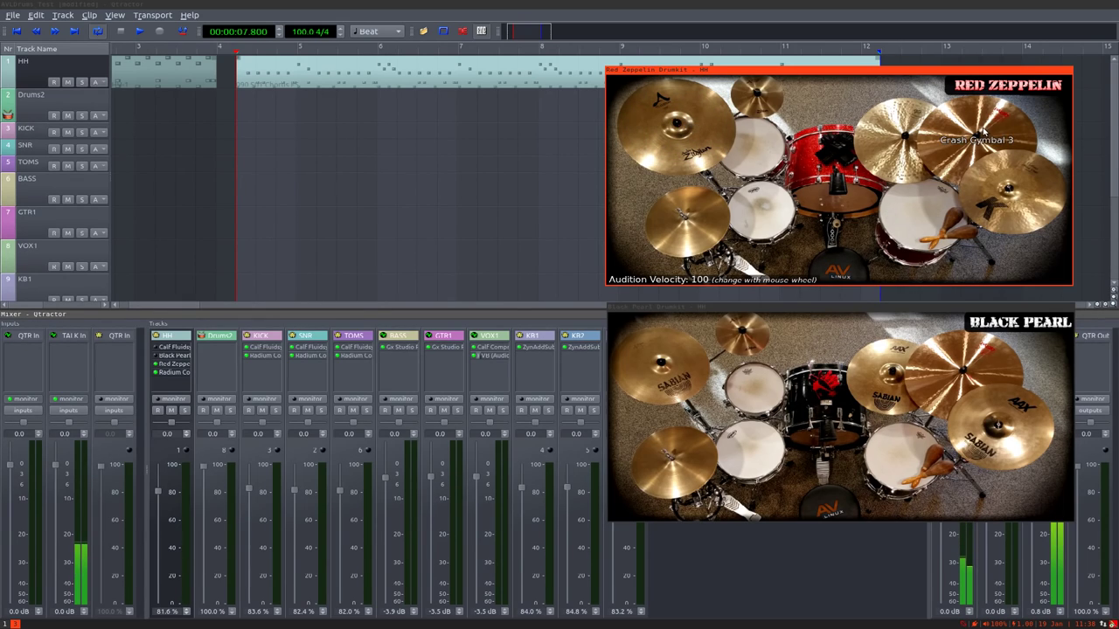
left_click(699, 131)
left_click(927, 224)
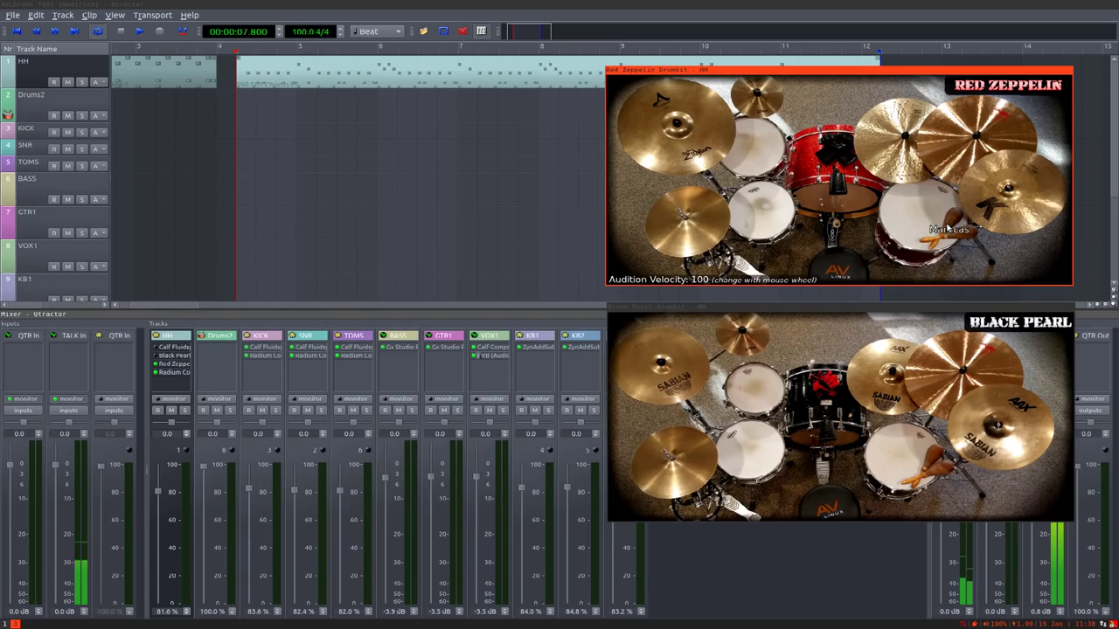
left_click(839, 269)
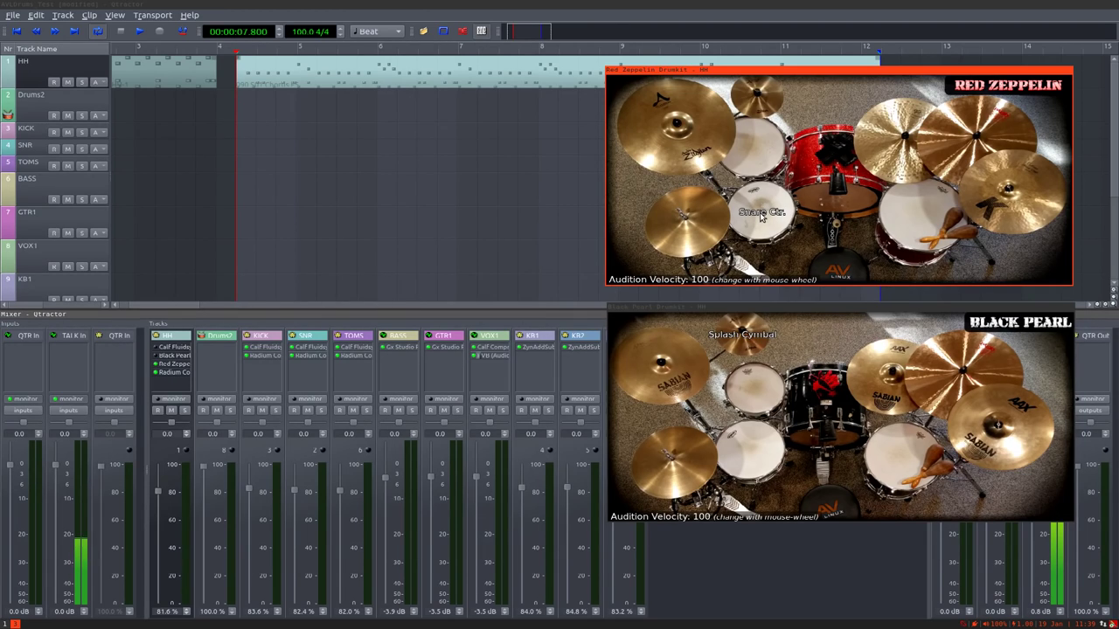
- Audition the Red Zeppelin snare's center, edge and sidestick articulations
left_click(762, 217)
left_click(763, 192)
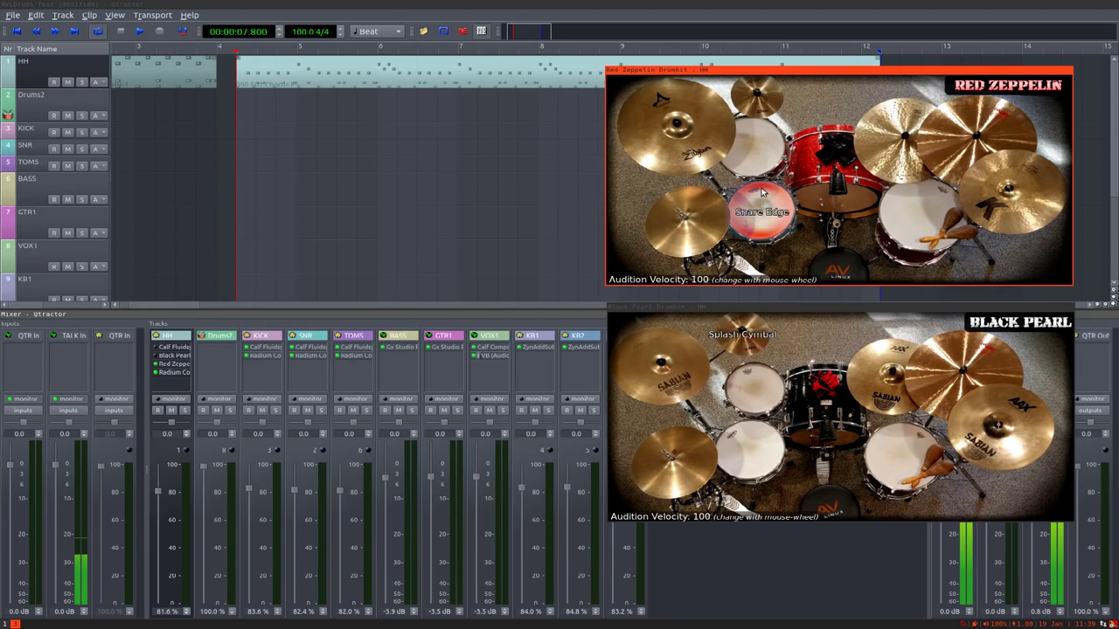
left_click(768, 187)
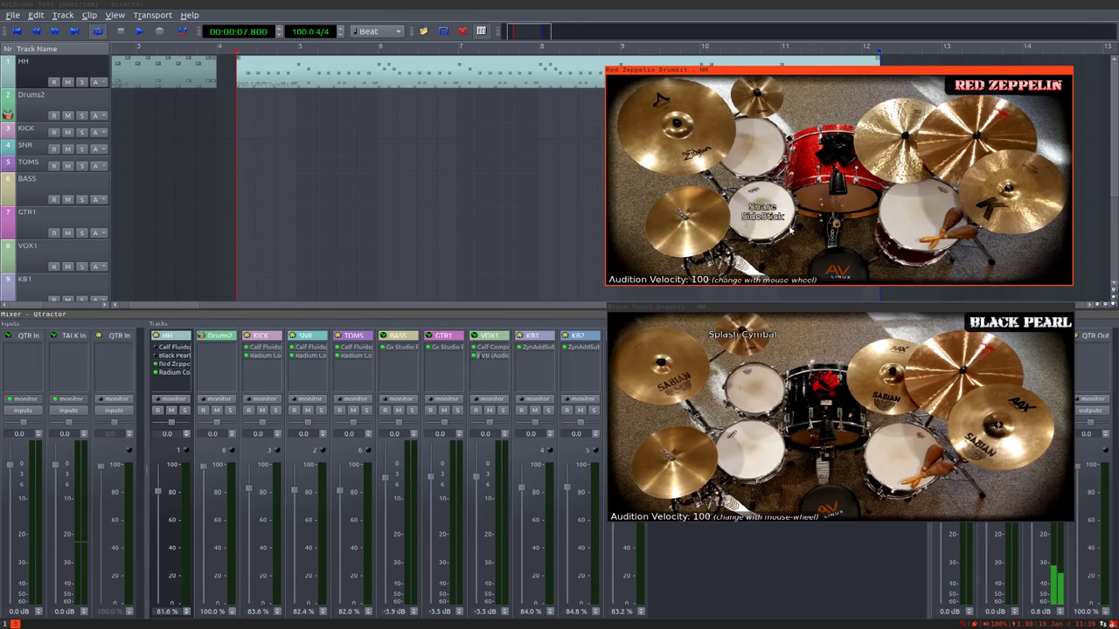
left_click(788, 218)
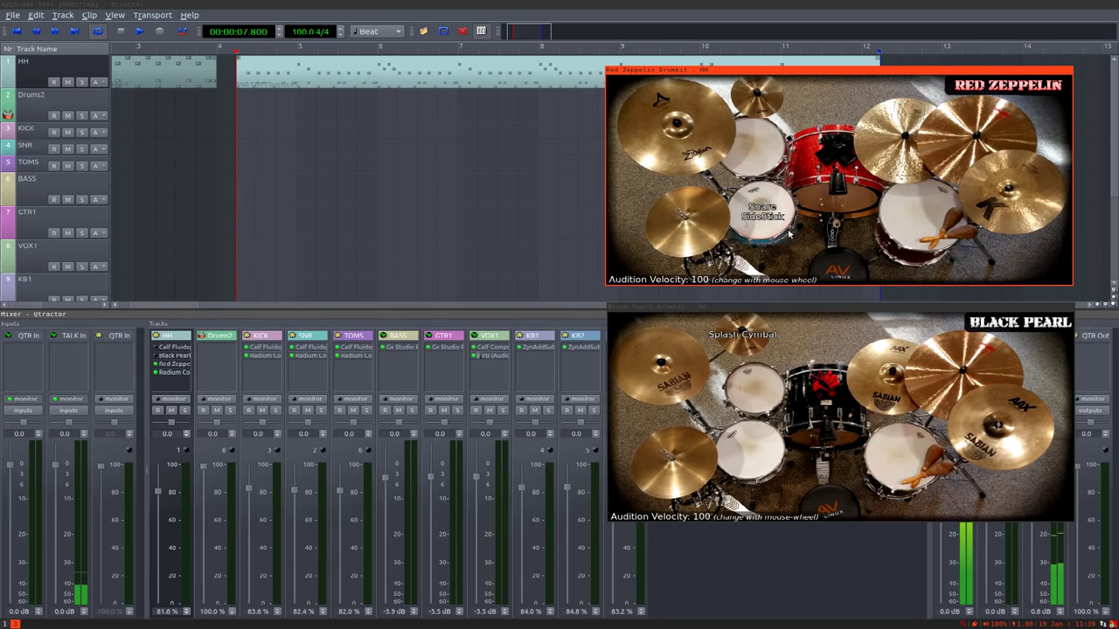
- Open the HH track's longer MIDI clip in the MIDI editor and place the editor to the left of the main window
left_click(265, 78)
double_click(262, 81)
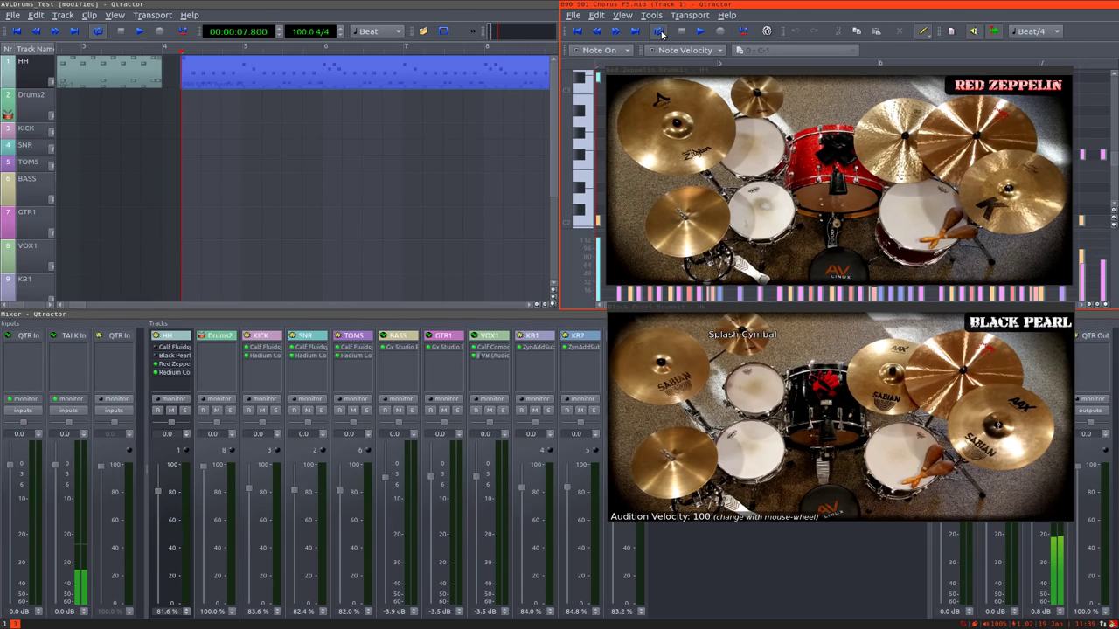
key("super+shift+Left")
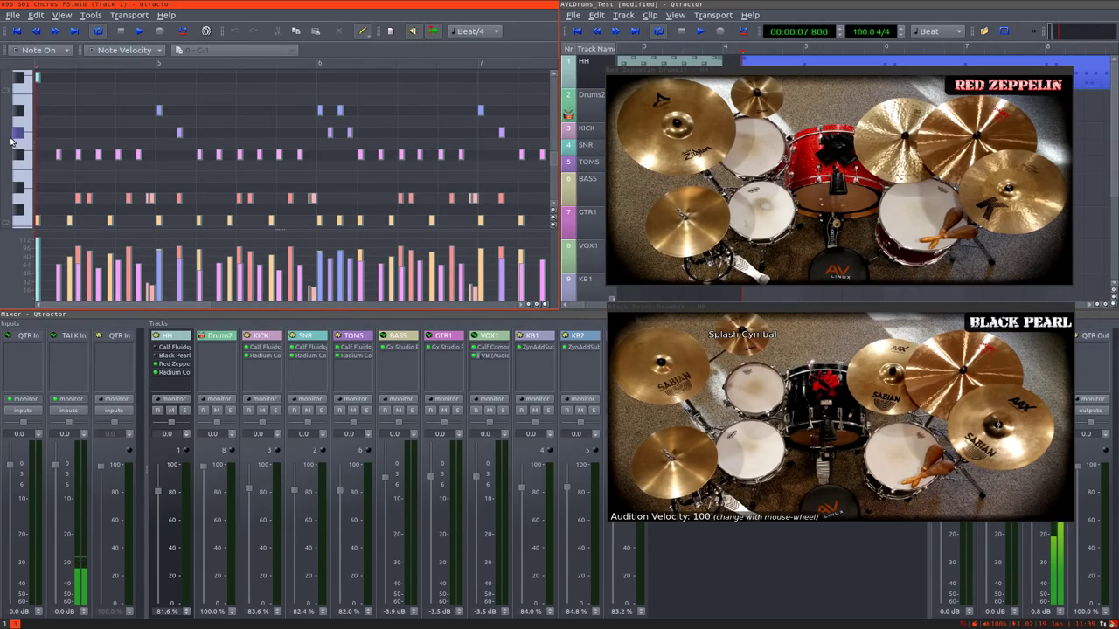
- Audition drum notes across the MIDI editor's piano keyboard with the Red Zeppelin kit, and close the editor
left_click_drag(11, 144, 23, 188)
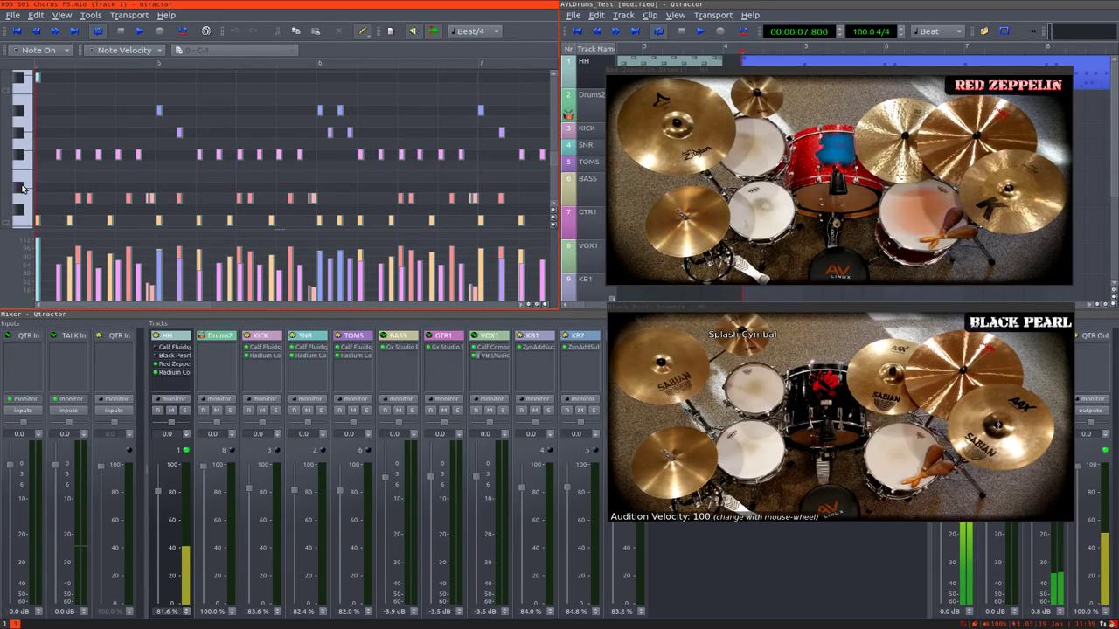
scroll(23, 188, "down", 5)
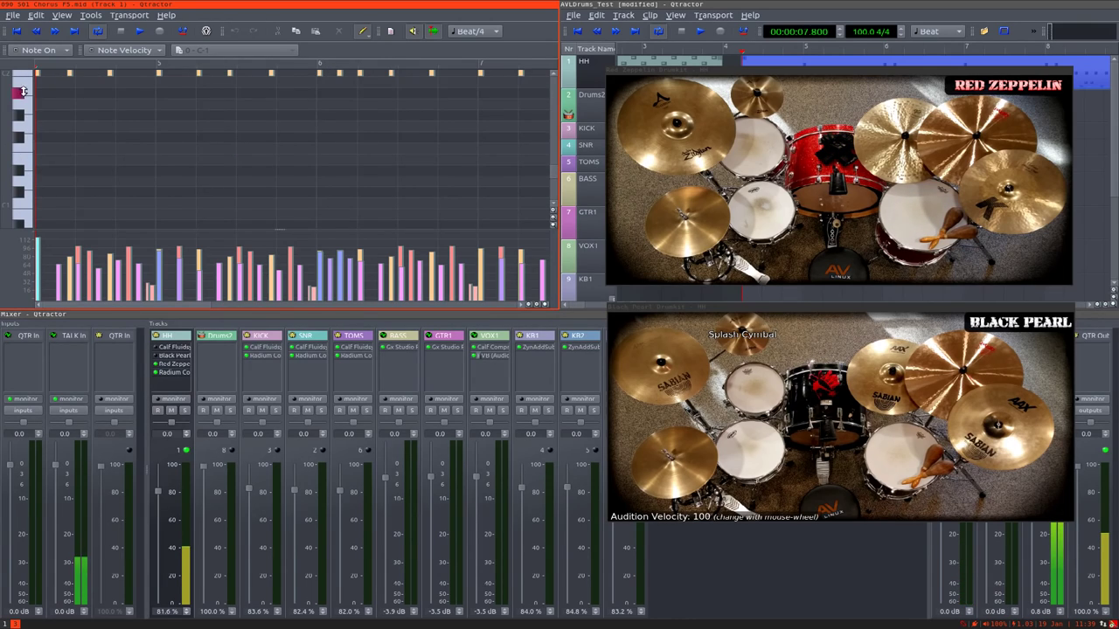
scroll(23, 90, "up", 5)
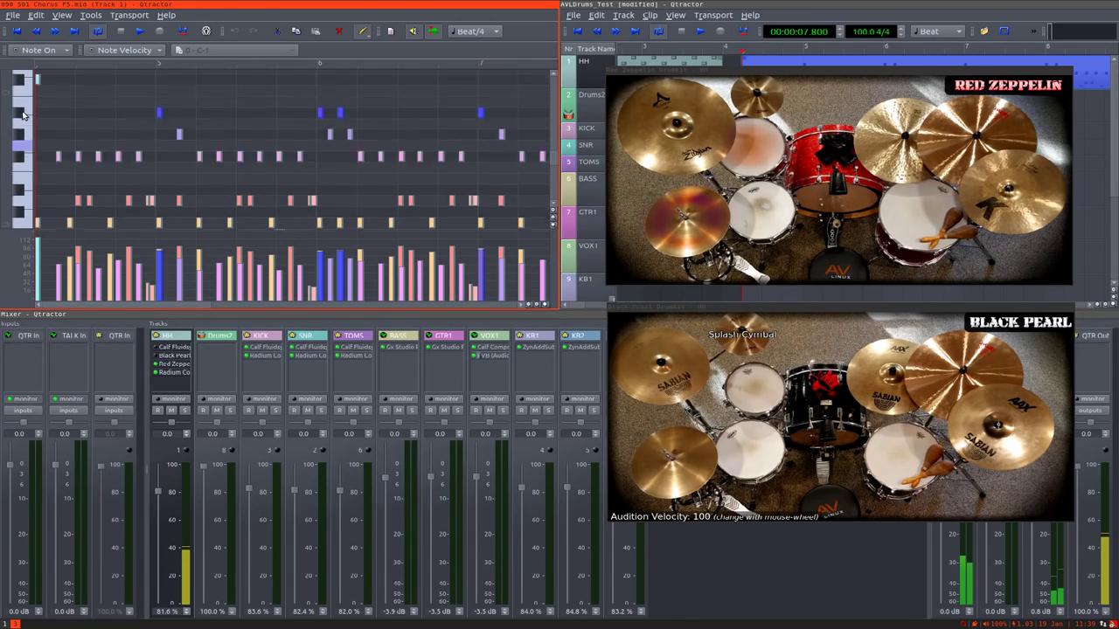
scroll(23, 114, "up", 2)
left_click(19, 133)
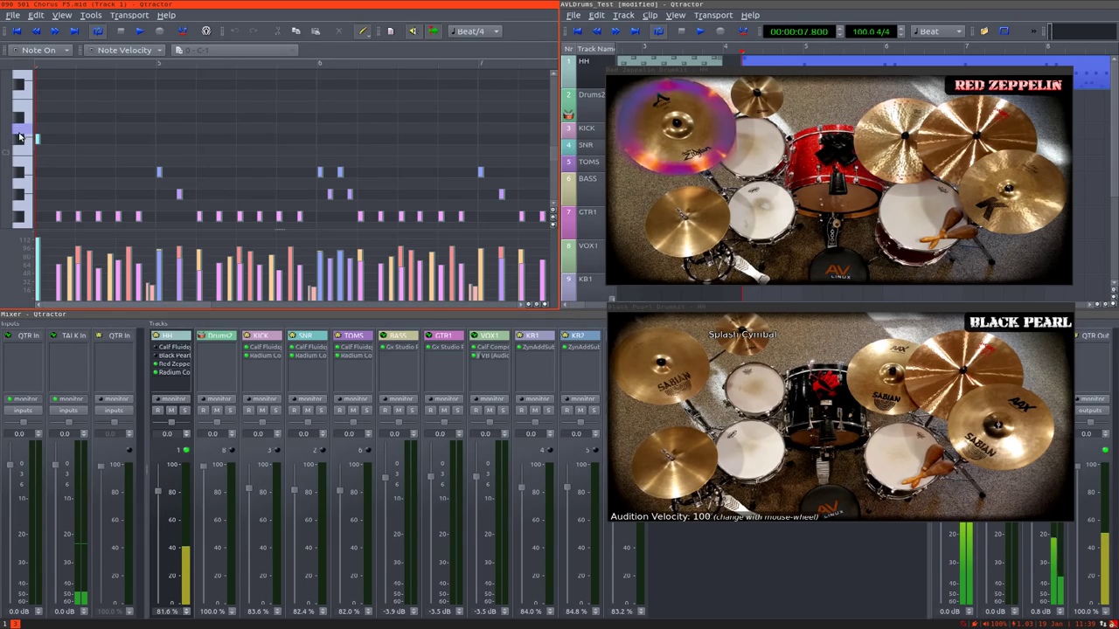
middle_click(186, 7)
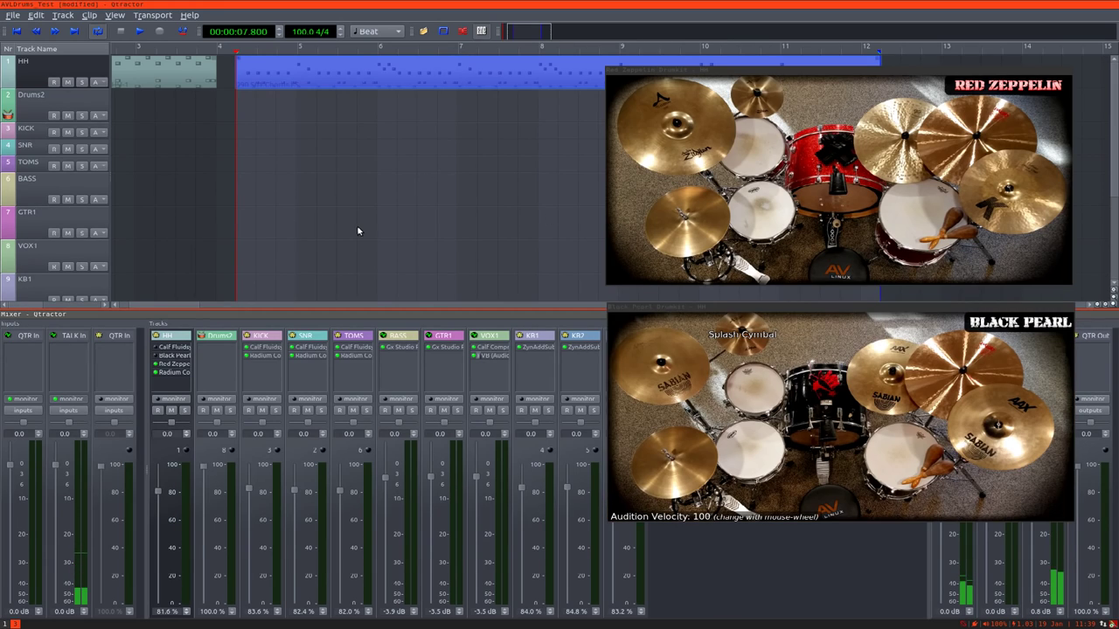
- Play the HH clip through the Red Zeppelin kit and briefly view the track's Radium Compressor Mono settings
key("space")
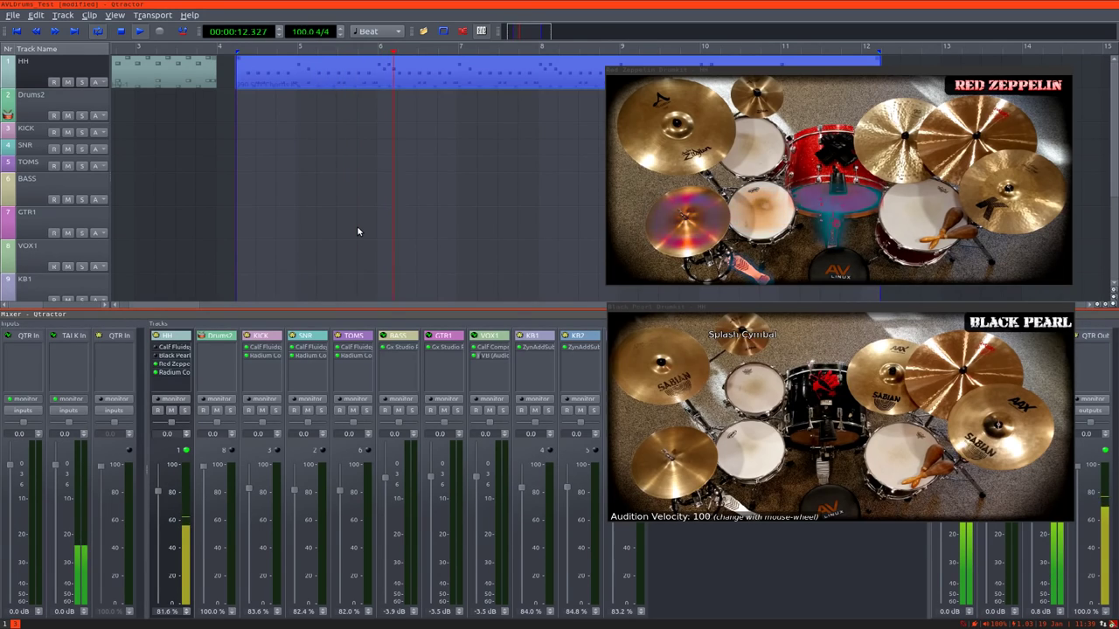
left_click(154, 357)
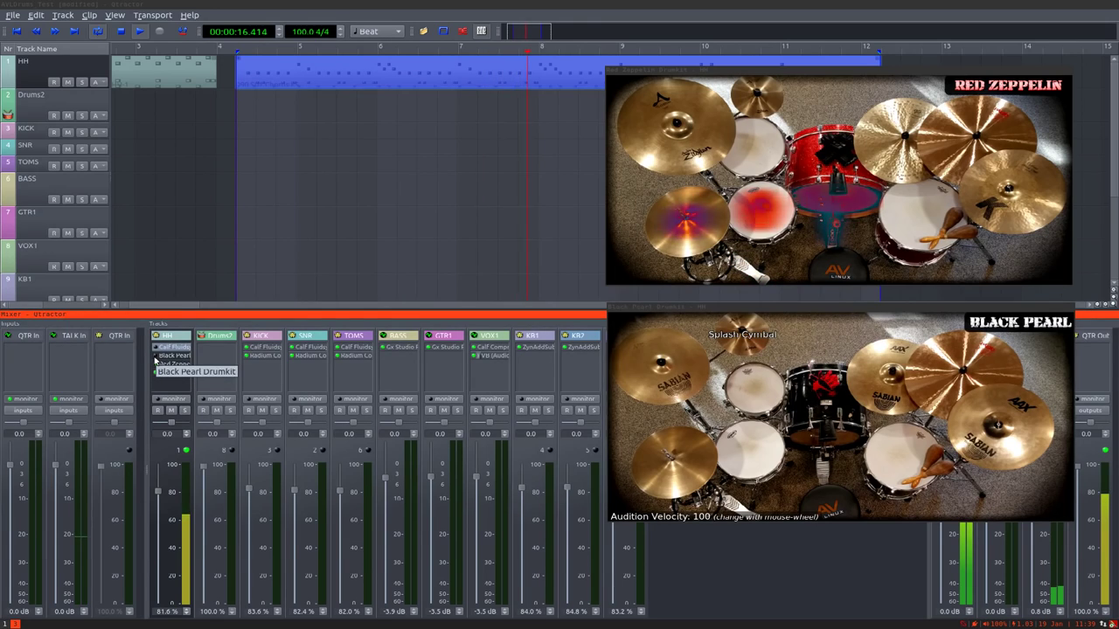
double_click(179, 373)
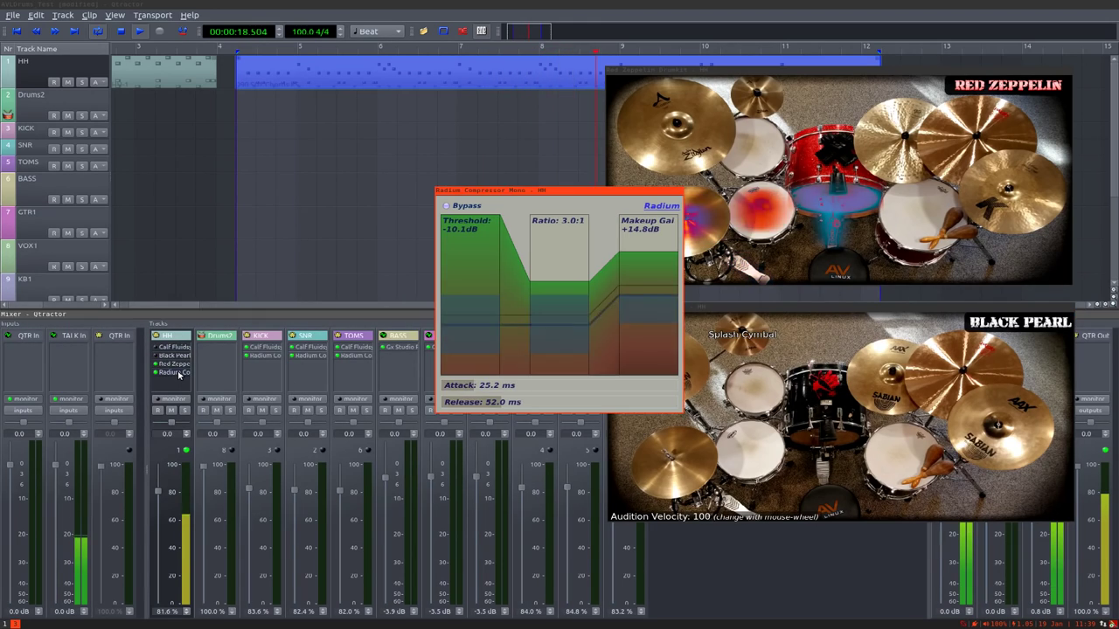
middle_click(551, 190)
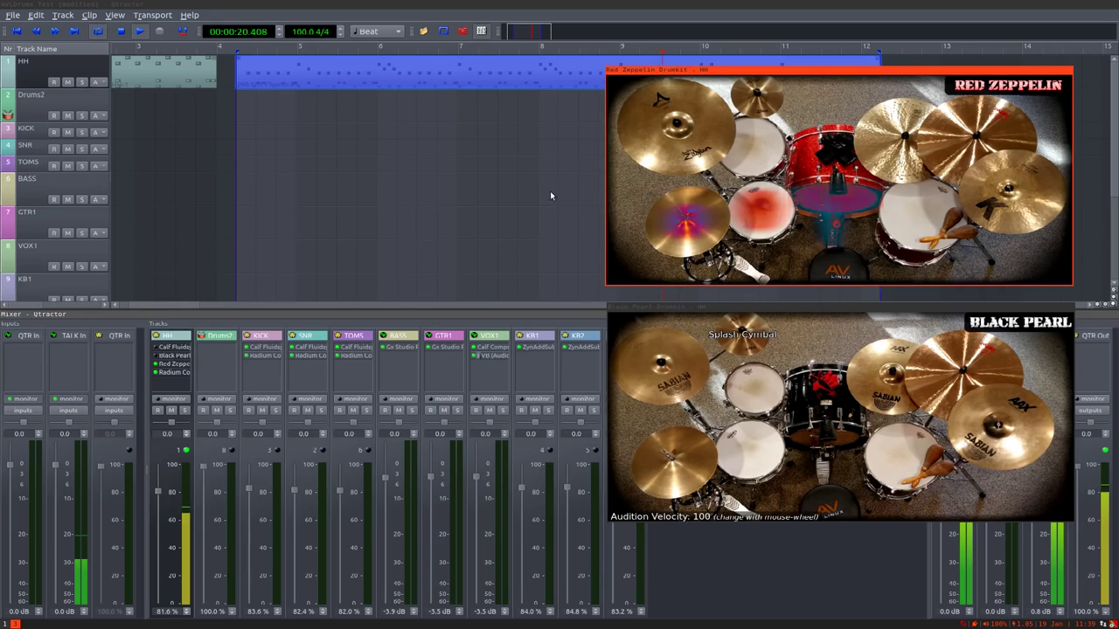
- Activate Black Pearl and deactivate Red Zeppelin on the HH track during playback, listen to the clip, and stop playback
left_click(162, 355)
left_click(155, 365)
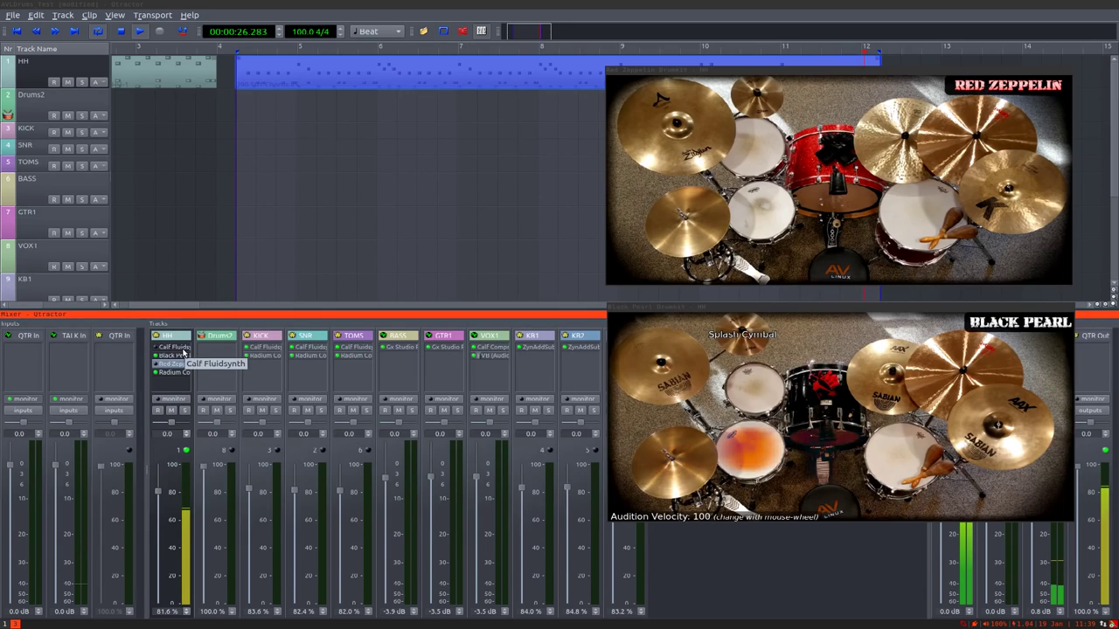
left_click(471, 241)
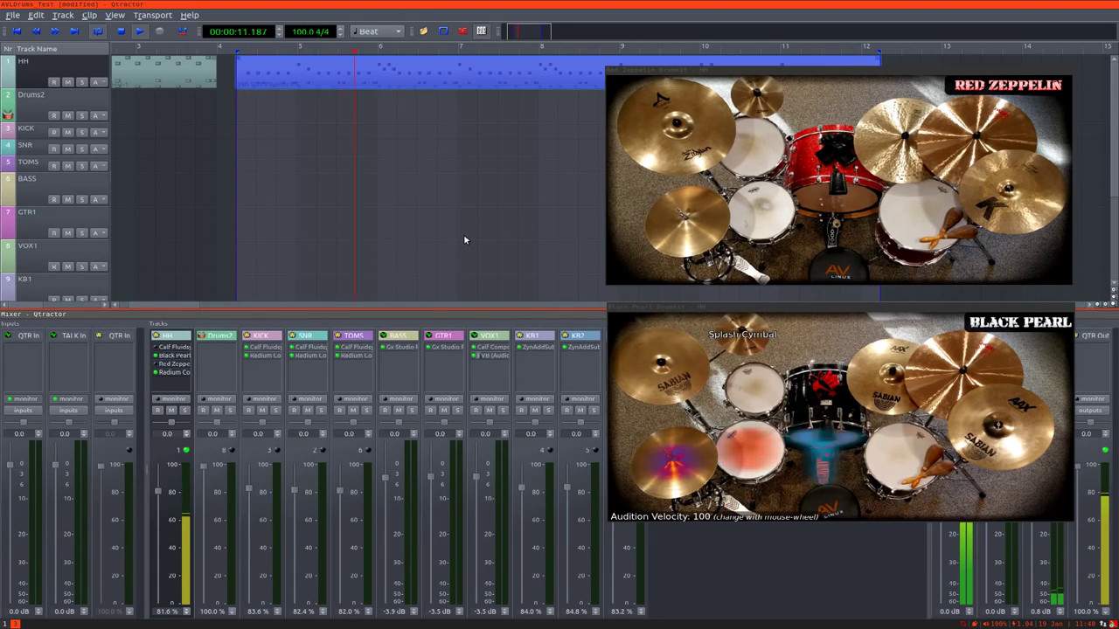
key("space")
- Audition the Black Pearl kit's Crash Cymbal 1, splash cymbal and hi-hat articulations
left_click(693, 393)
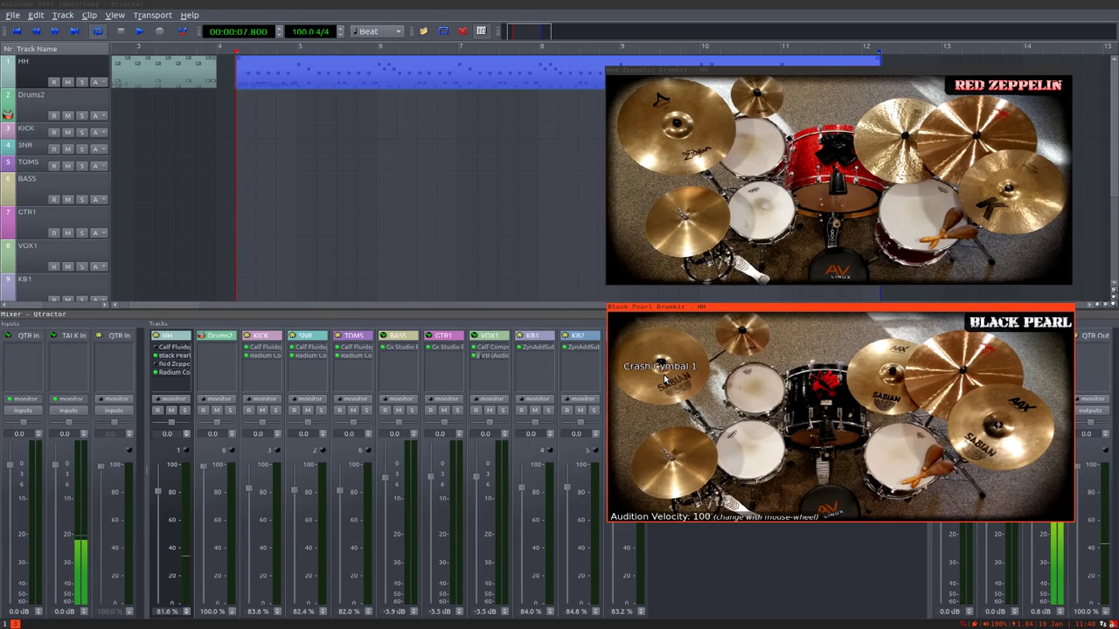
left_click(675, 377)
left_click(754, 343)
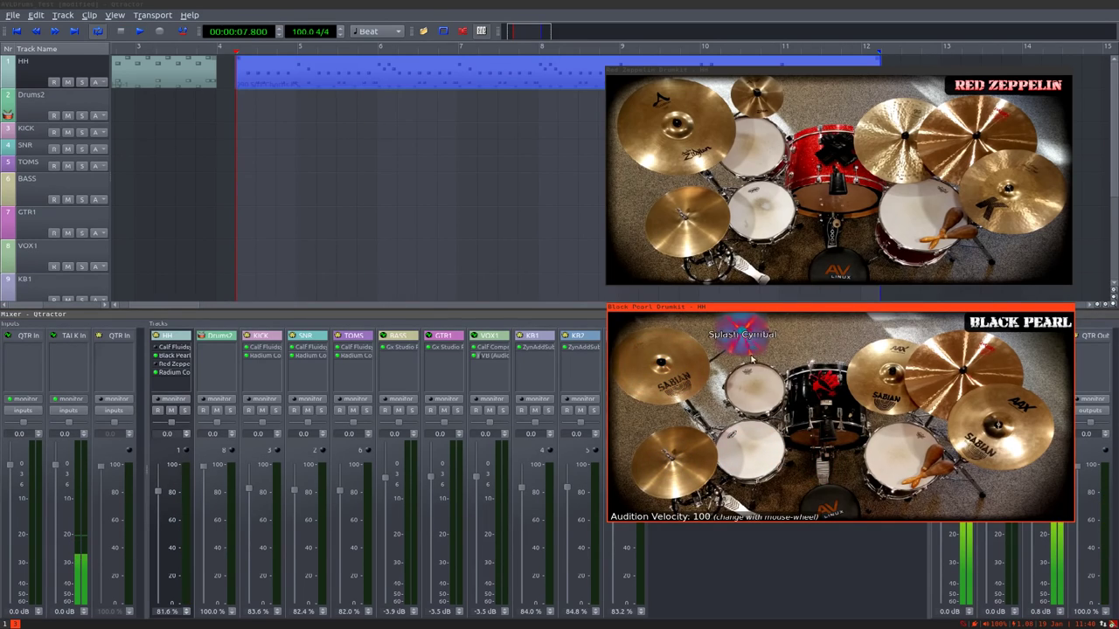
left_click(673, 469)
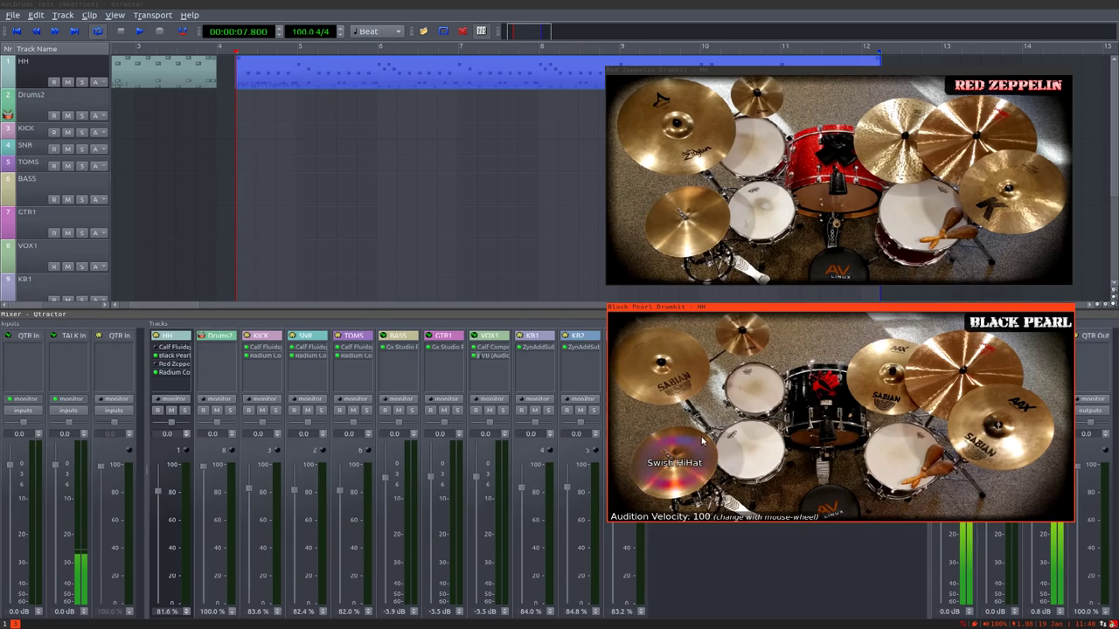
left_click(726, 497)
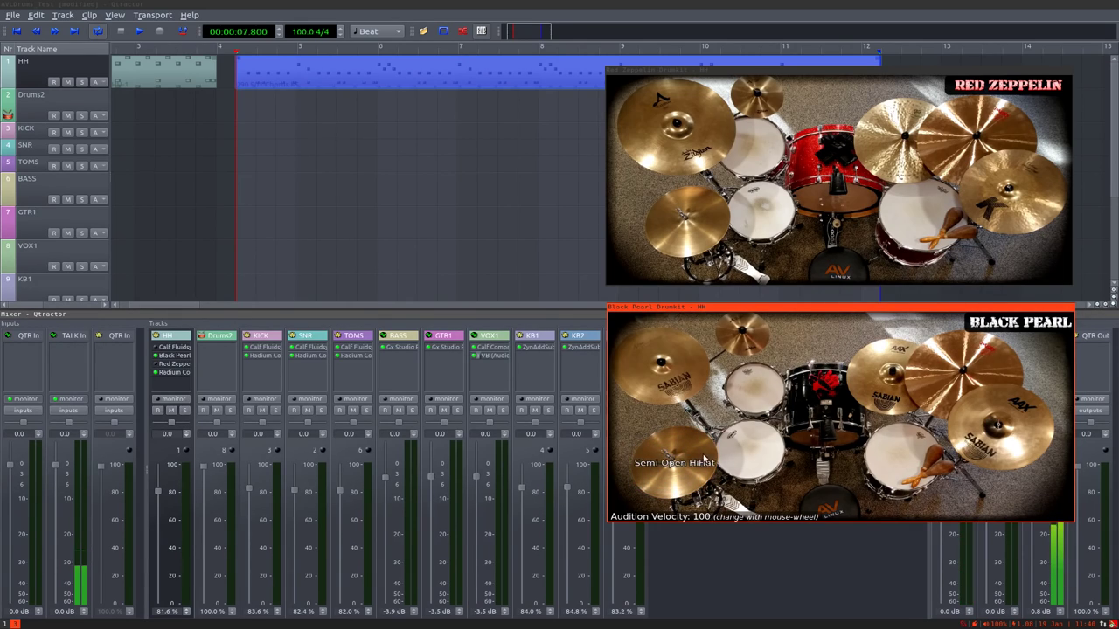
left_click(735, 503)
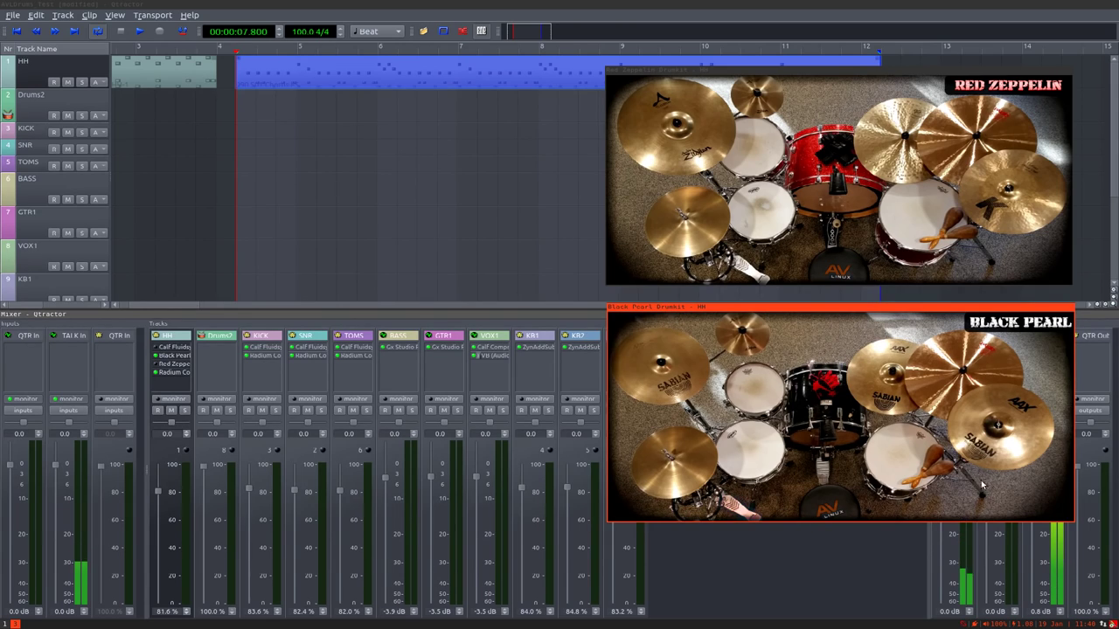
- Audition the Black Pearl kit's hand clap, kick drum and Crash Cymbal 2
left_click(817, 382)
left_click(818, 382)
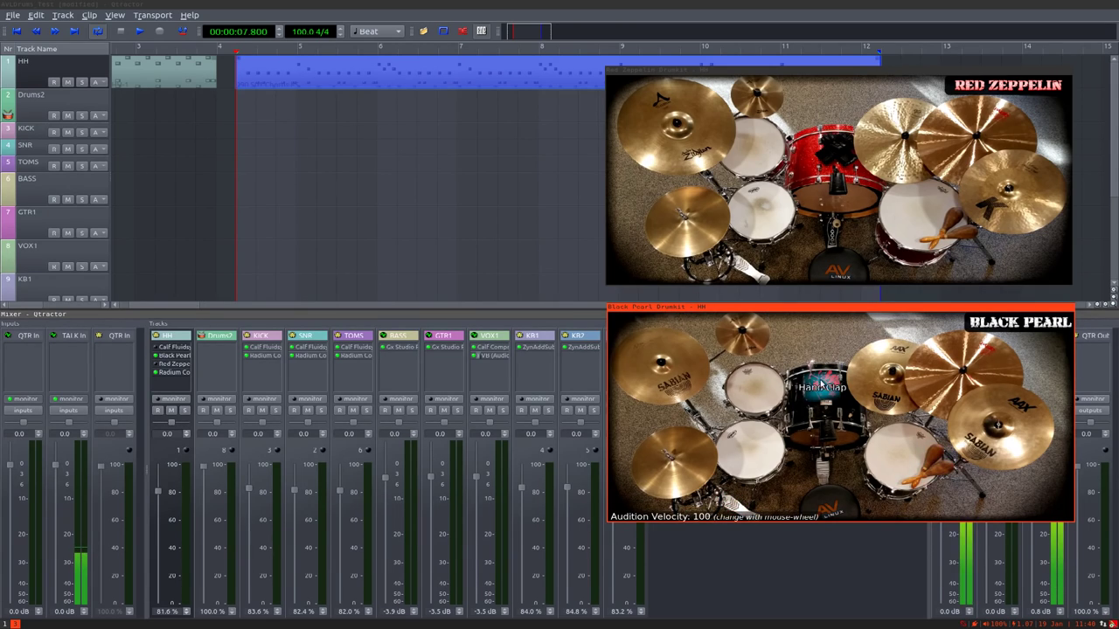
left_click(818, 382)
left_click(831, 437)
left_click(828, 435)
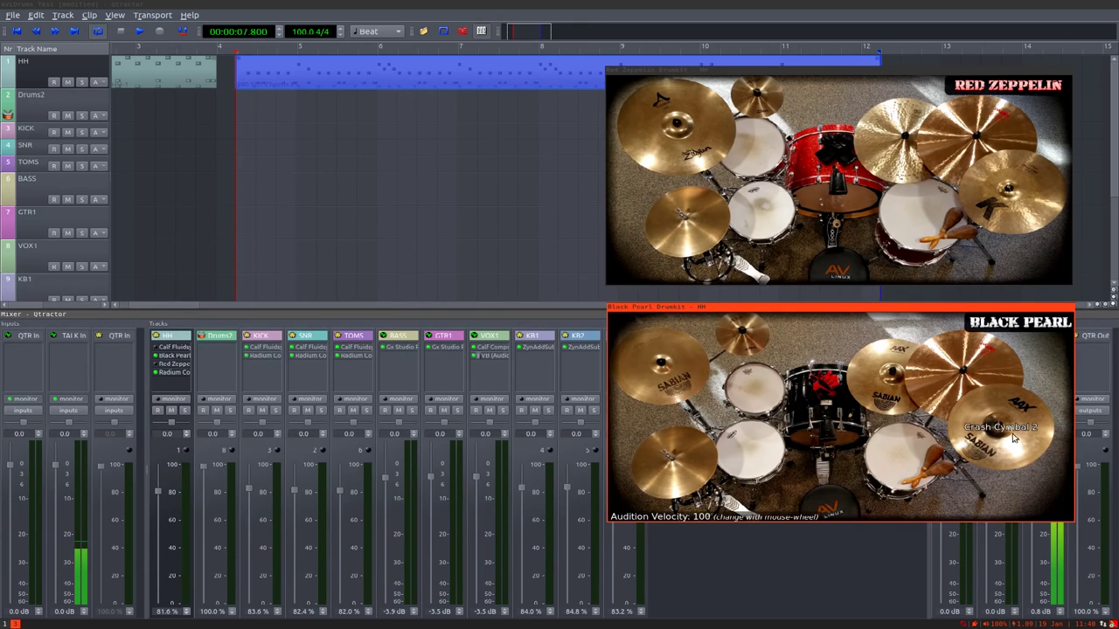
left_click(982, 422)
left_click(983, 421)
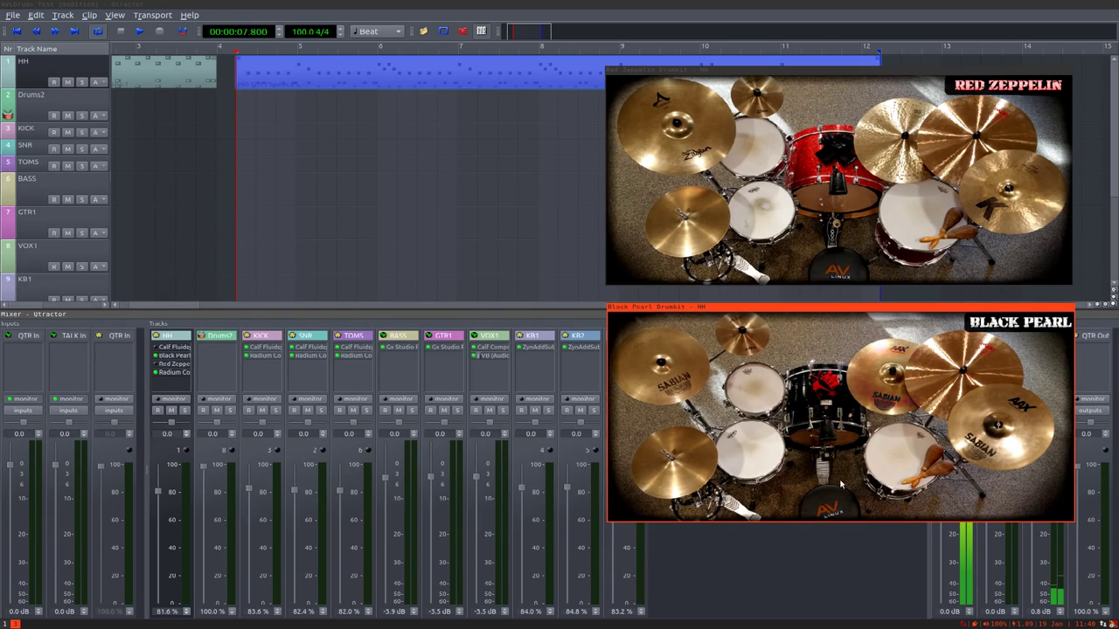
- View the list of plugins available to add to the HH track, and dismiss it without adding one
left_click(172, 363)
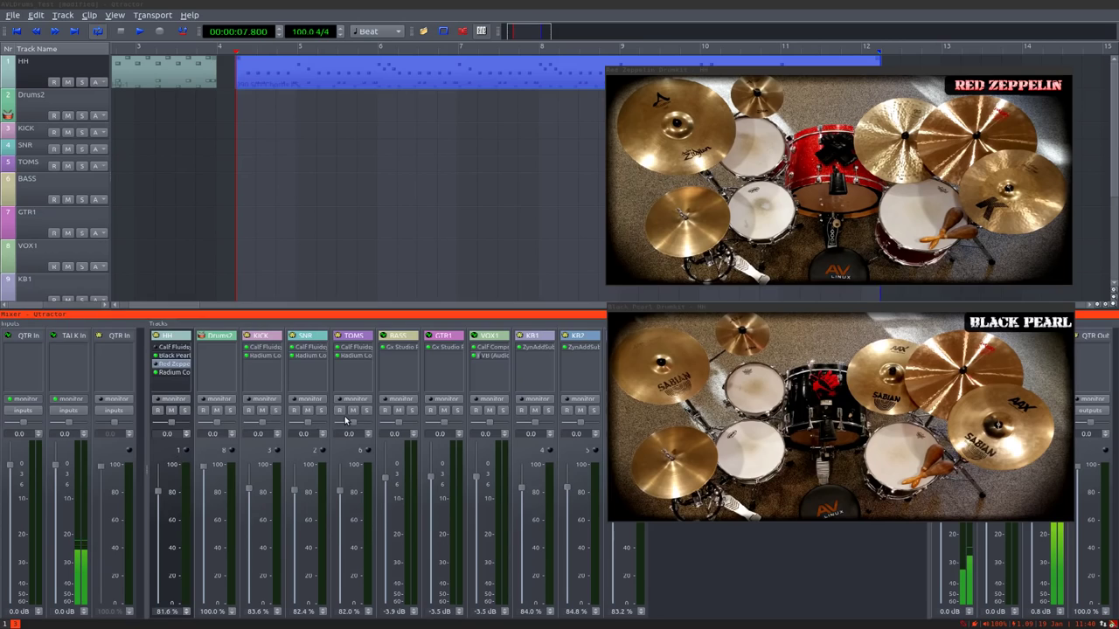
right_click(177, 357)
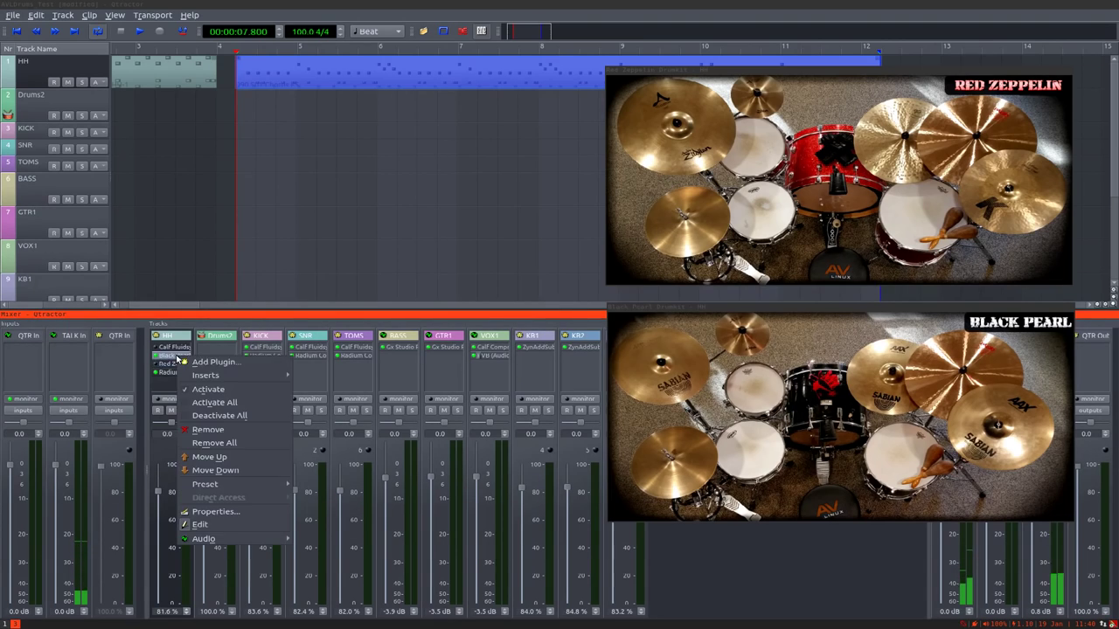
left_click(188, 360)
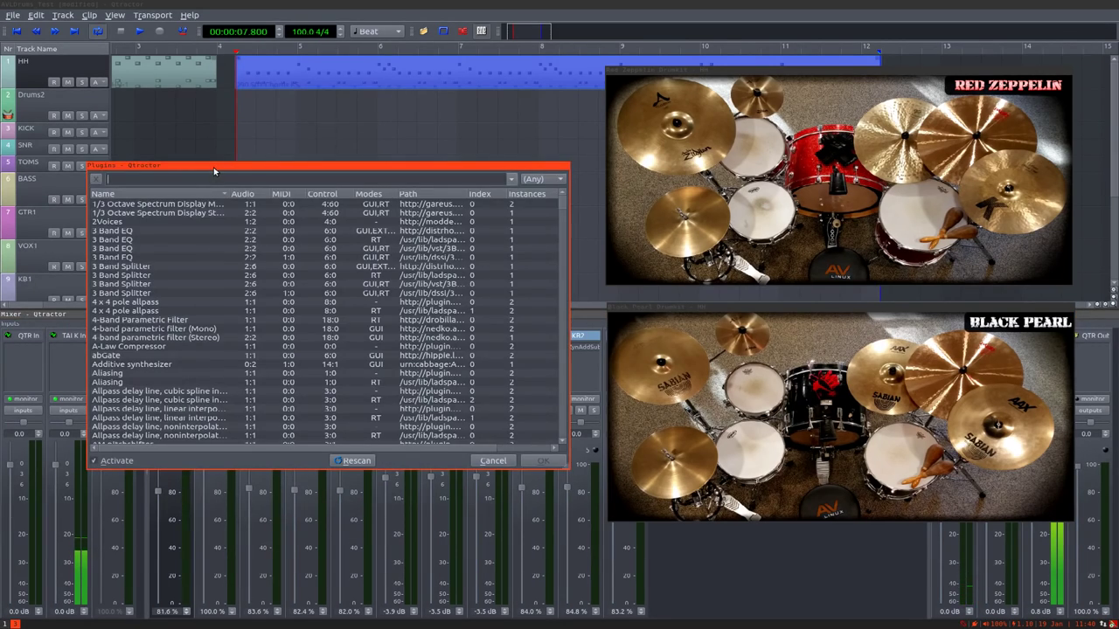
key("Escape")
- Open the list of plugins available for the HH track and filter it by "drum"
double_click(172, 338)
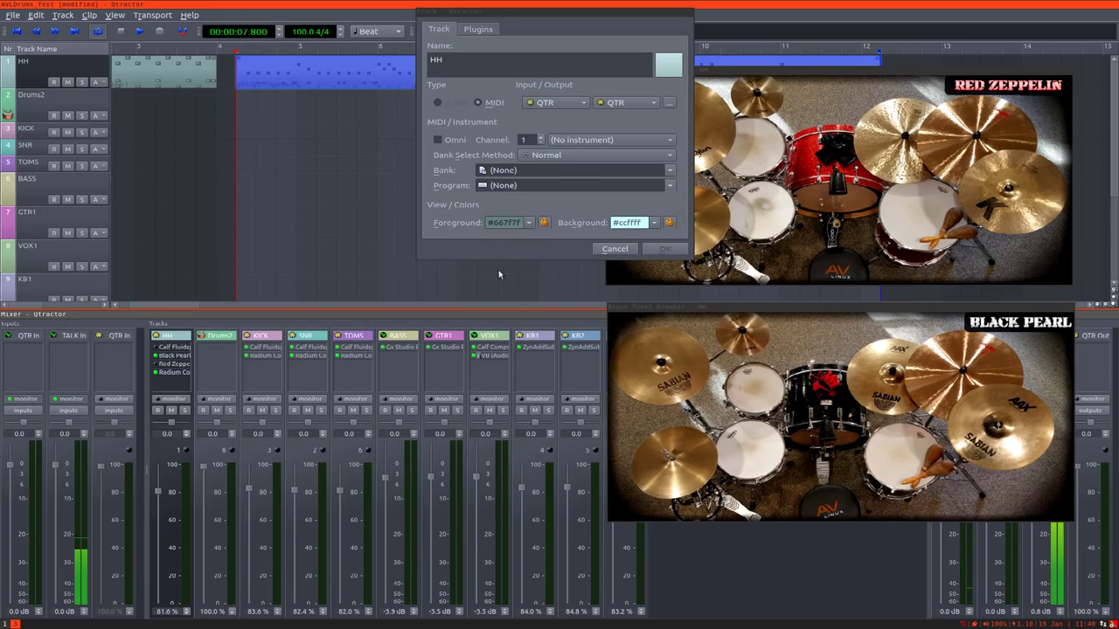
left_click(613, 249)
right_click(179, 352)
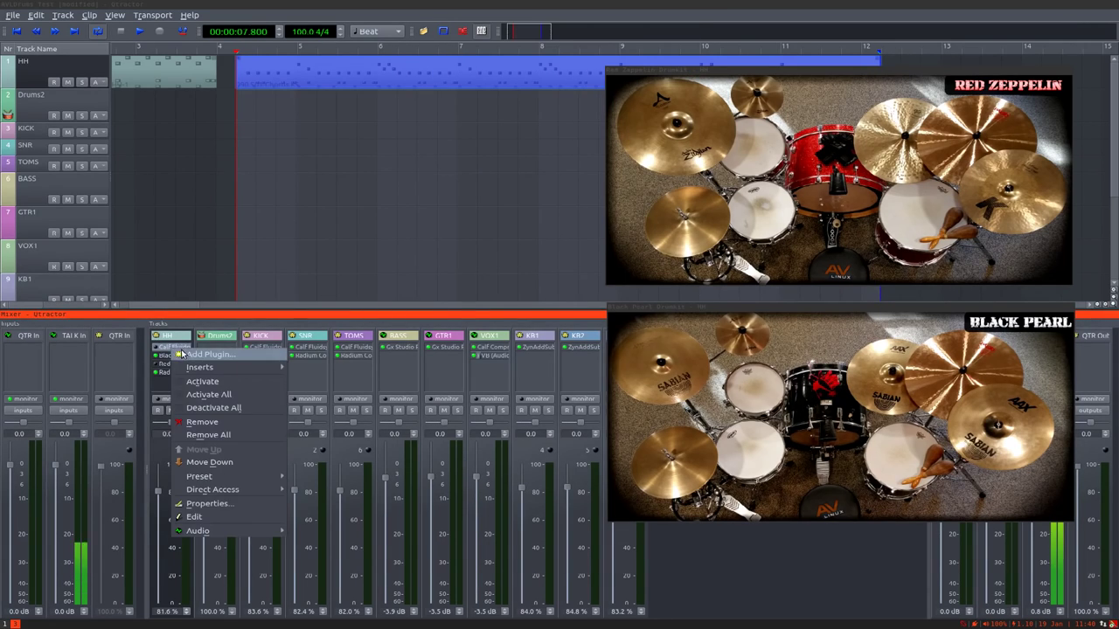
left_click(201, 354)
type("drums")
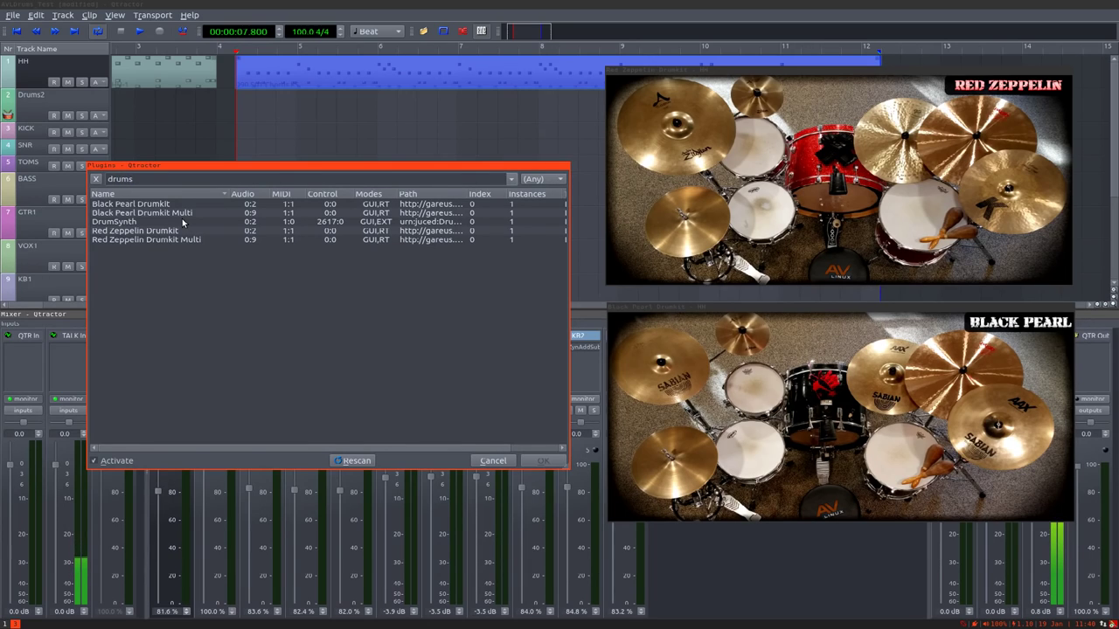
key("BackSpace")
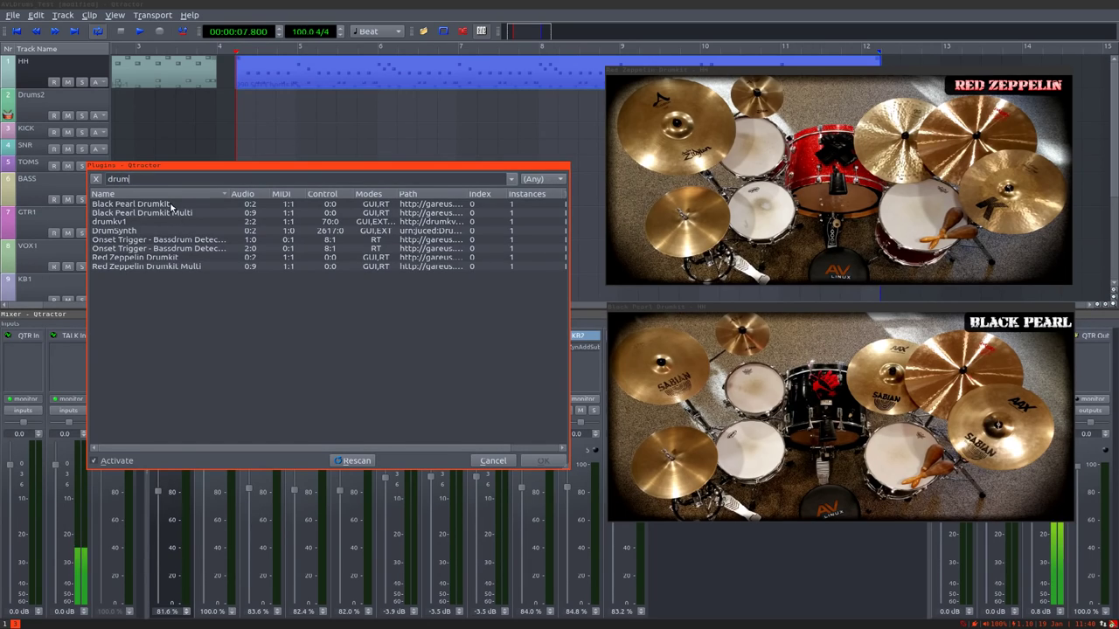
- Point out the Black Pearl Drumkit, Red Zeppelin Drumkit and Black Pearl Drumkit Multi entries, and close the plugin list without adding any
left_click(167, 205)
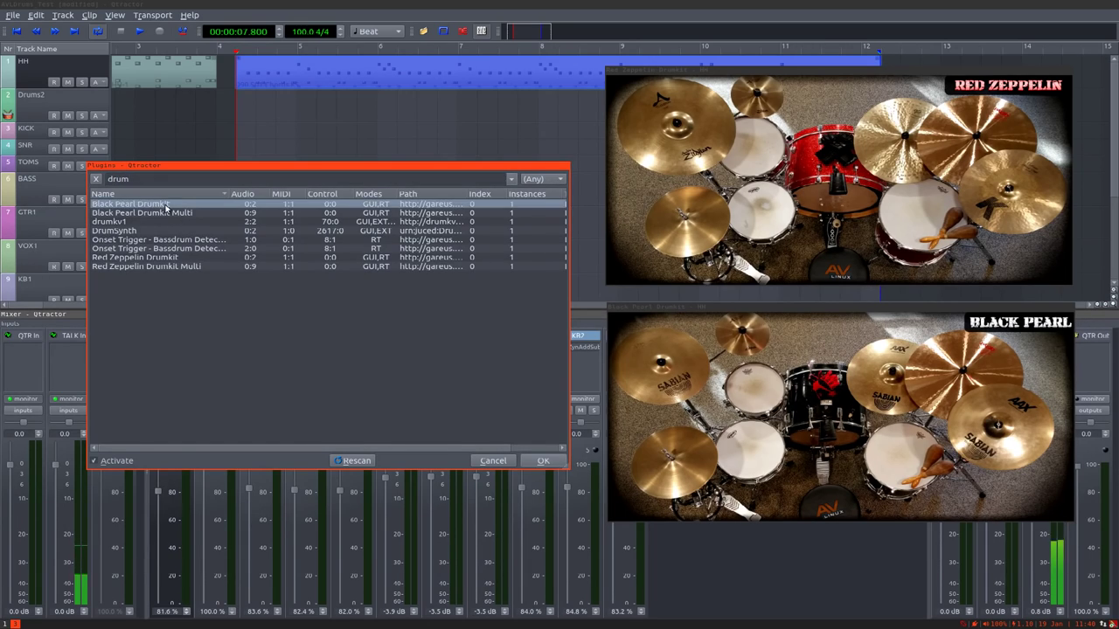
left_click(133, 260)
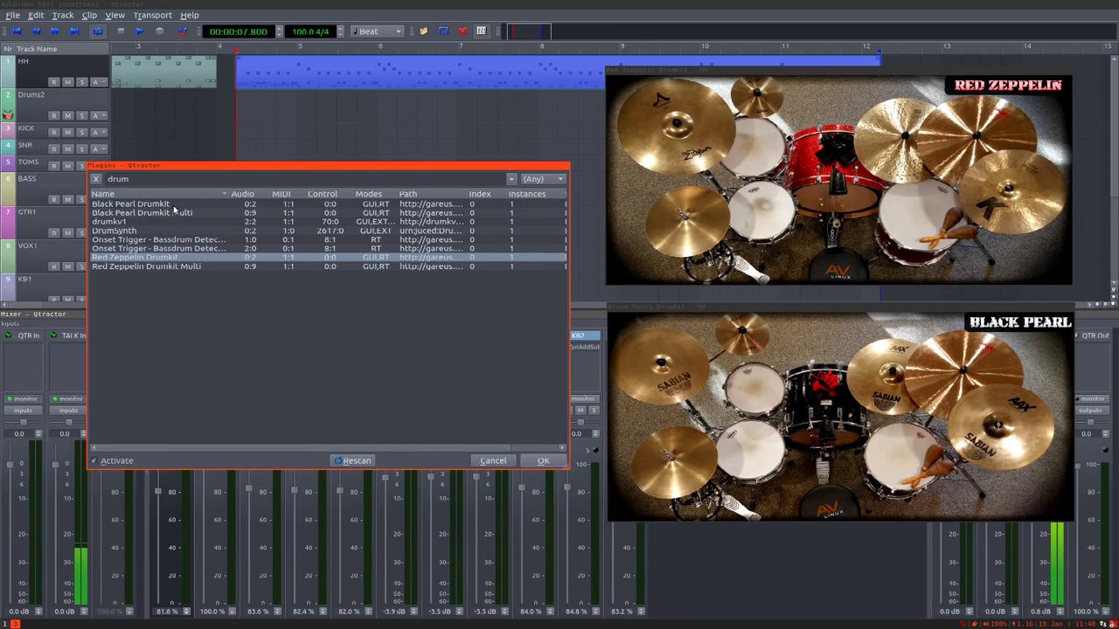
left_click(174, 206)
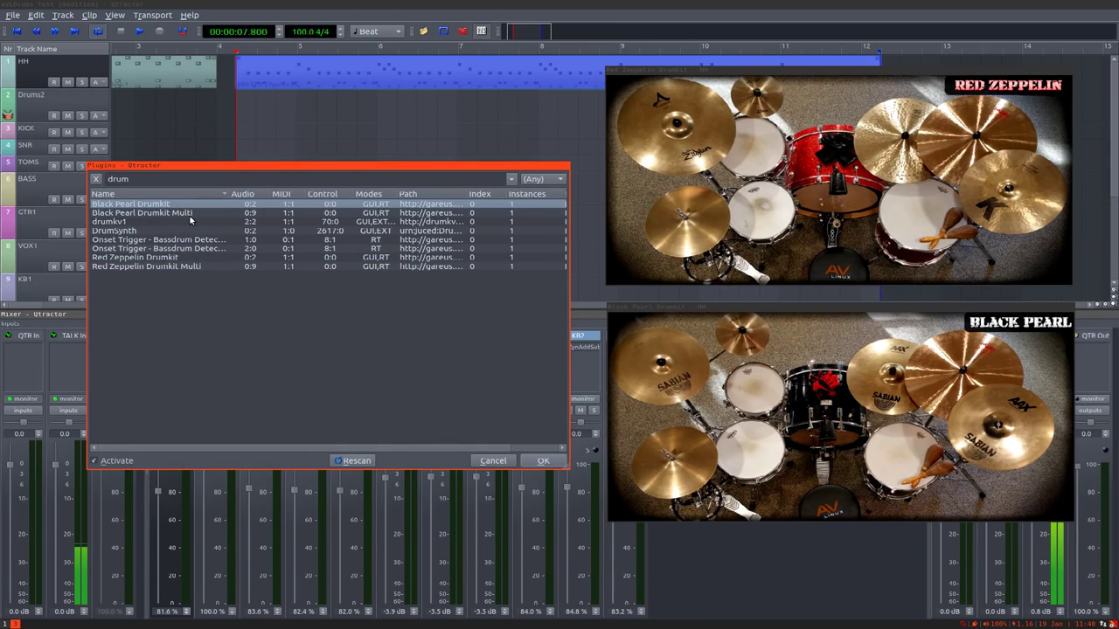
left_click(829, 181)
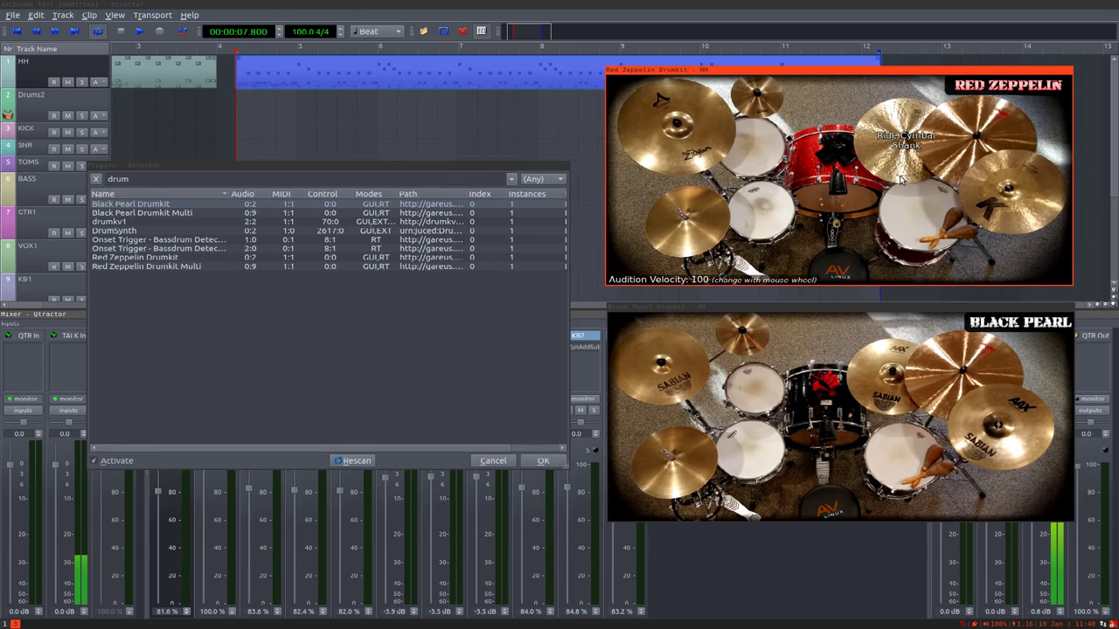
left_click(260, 247)
left_click(179, 214)
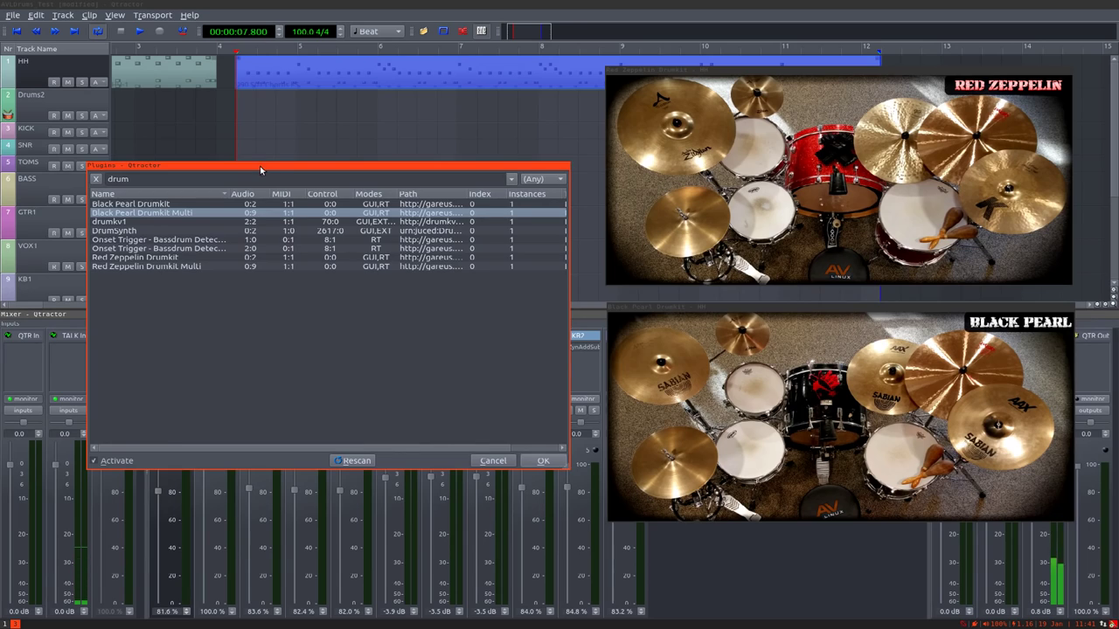
key("Escape")
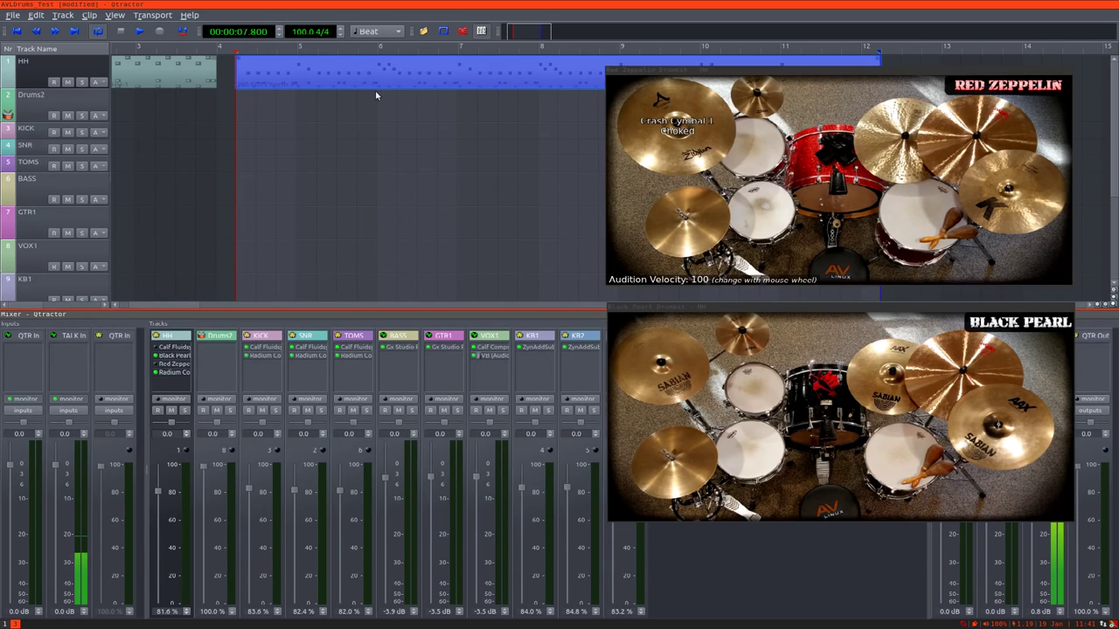
- Play the HH track's MIDI clip through the Black Pearl kit, stopping and restarting playback to listen again
left_click(140, 34)
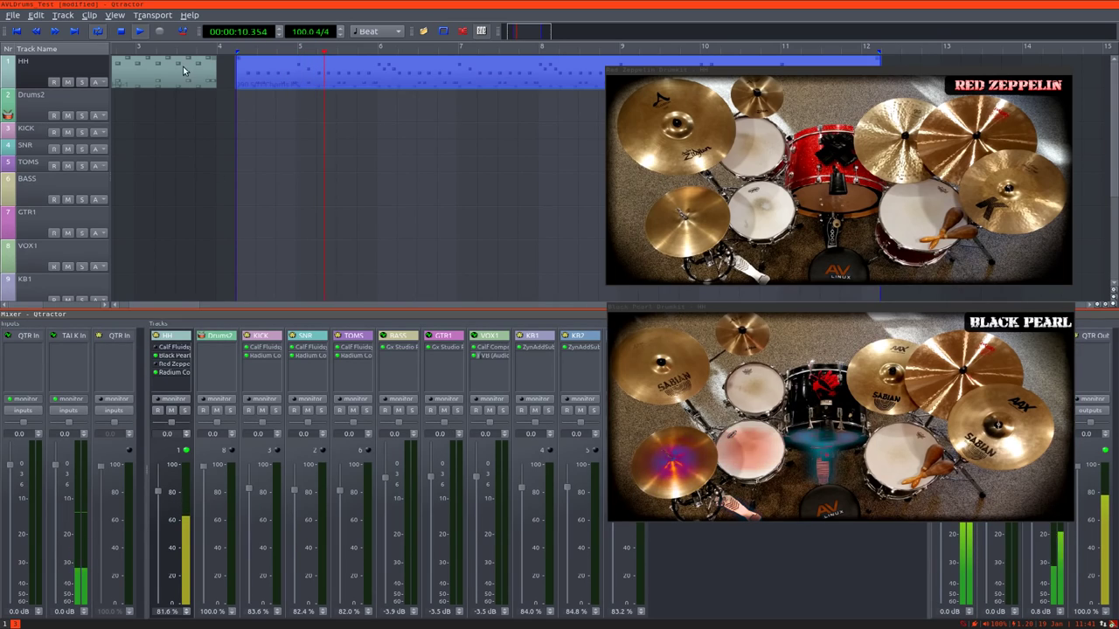
left_click(137, 32)
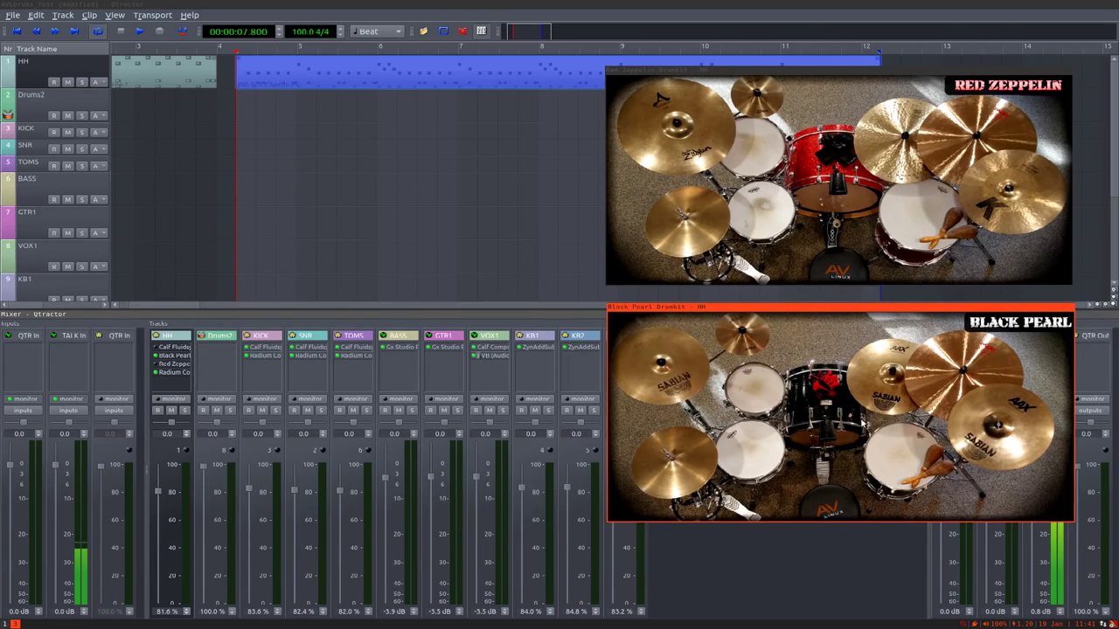
key("space")
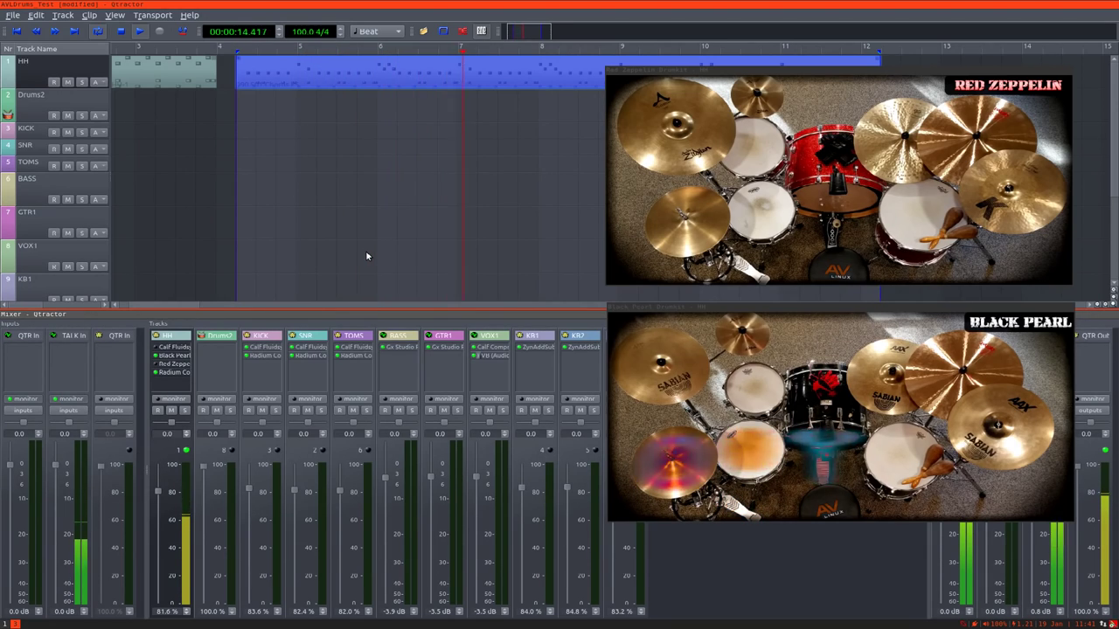
key("space")
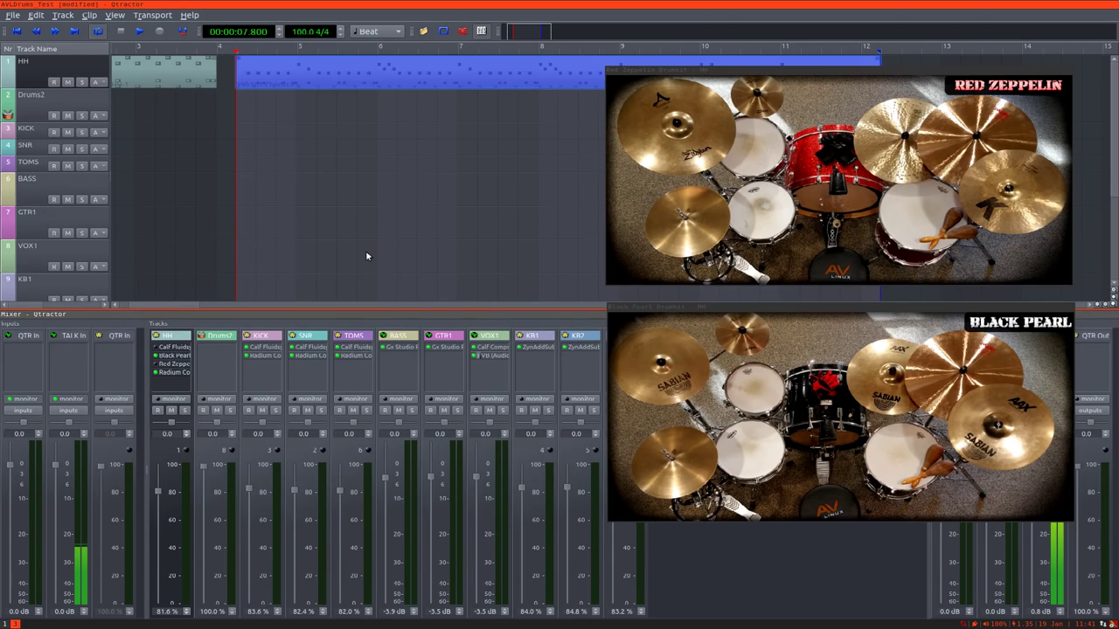
key("space")
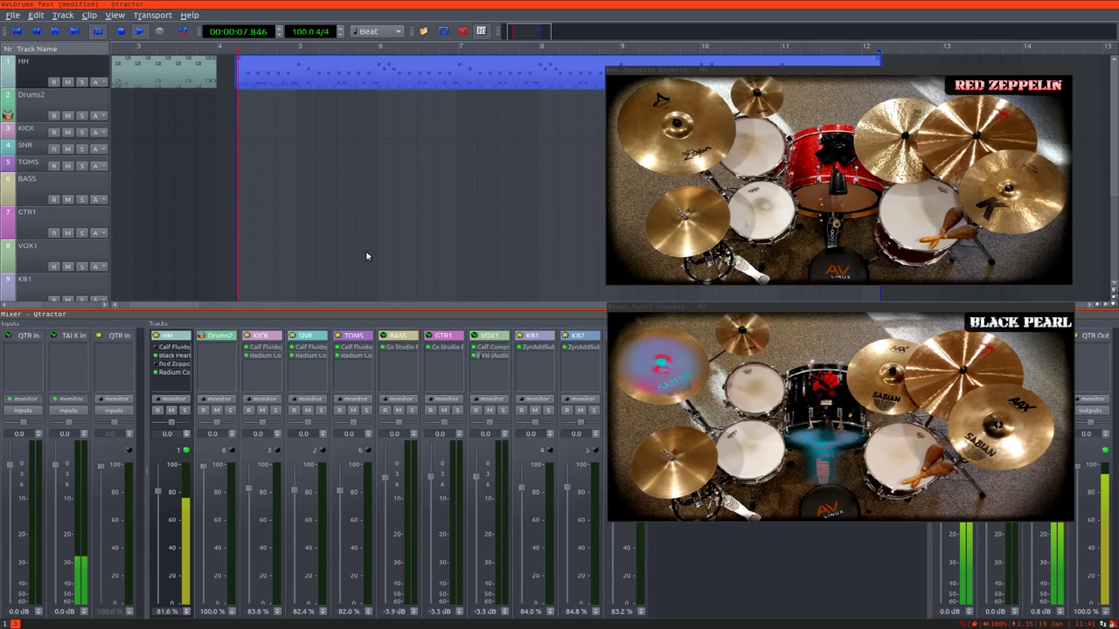